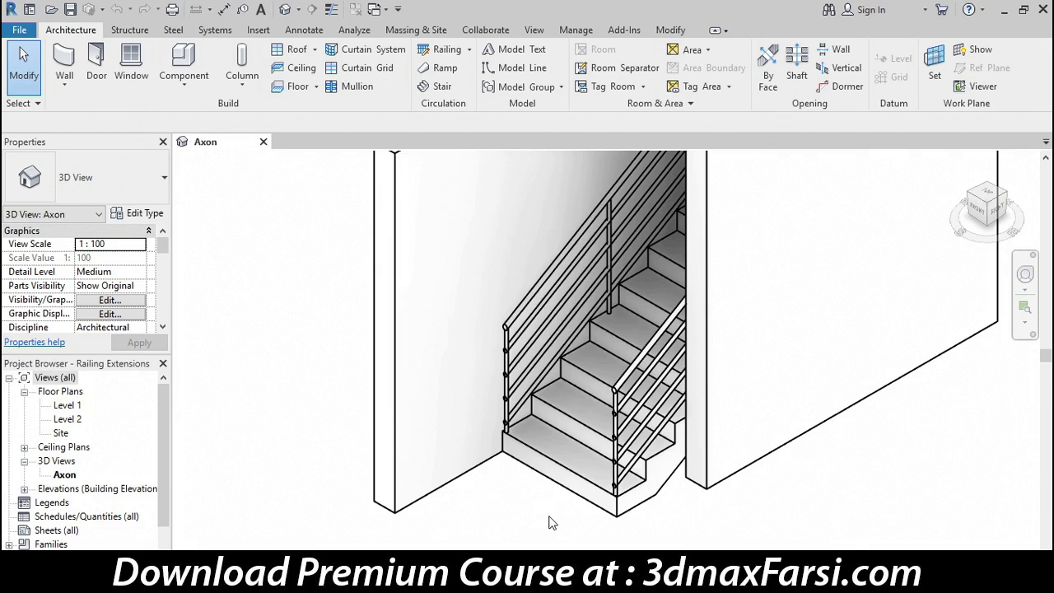
# Select the inner stair railing and bring up its 900mm Pipe type properties.
pyautogui.click(527, 332)
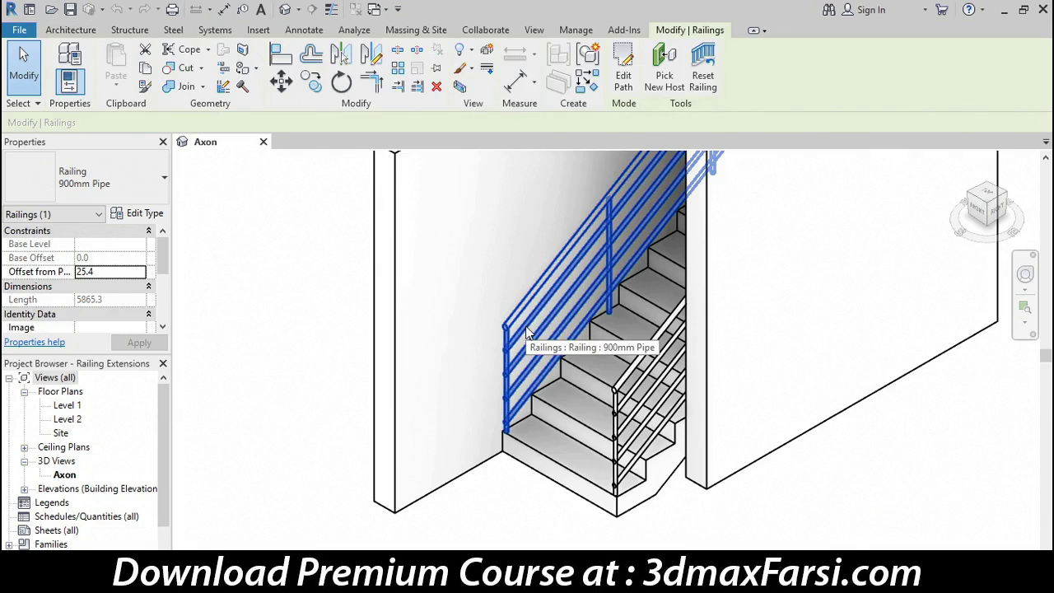
pyautogui.click(634, 368)
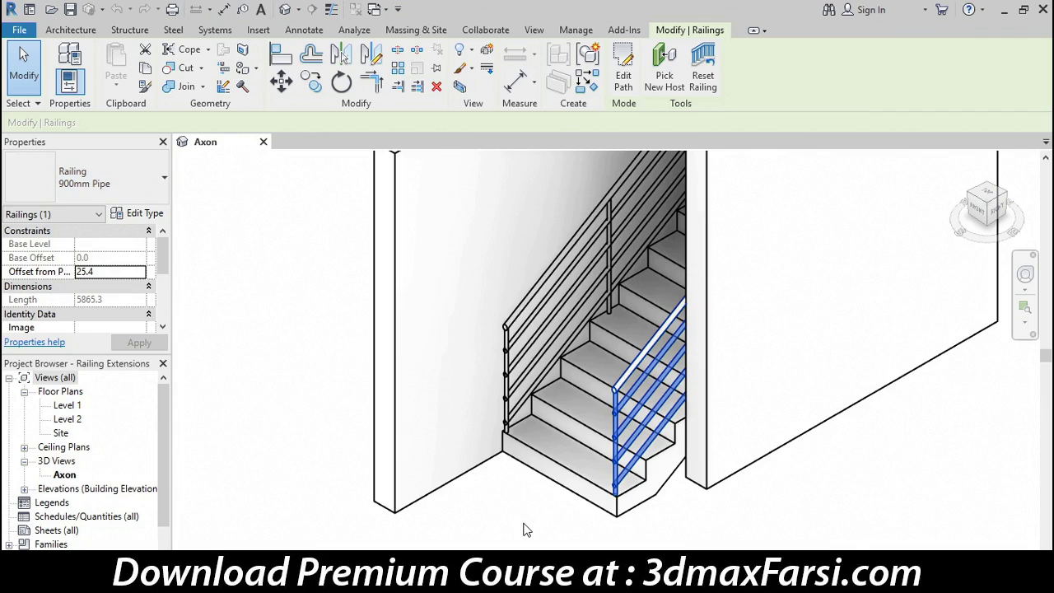
pyautogui.click(140, 213)
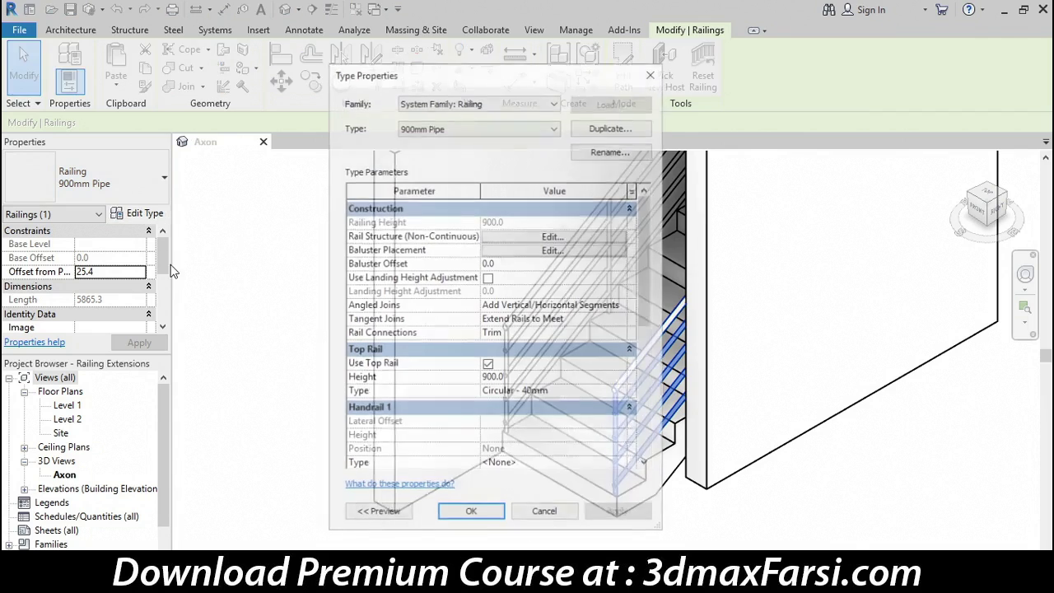
# Duplicate the inner railing's type as '900mm Pipe (Post Return)' and apply it.
pyautogui.click(615, 133)
pyautogui.doubleClick(493, 292)
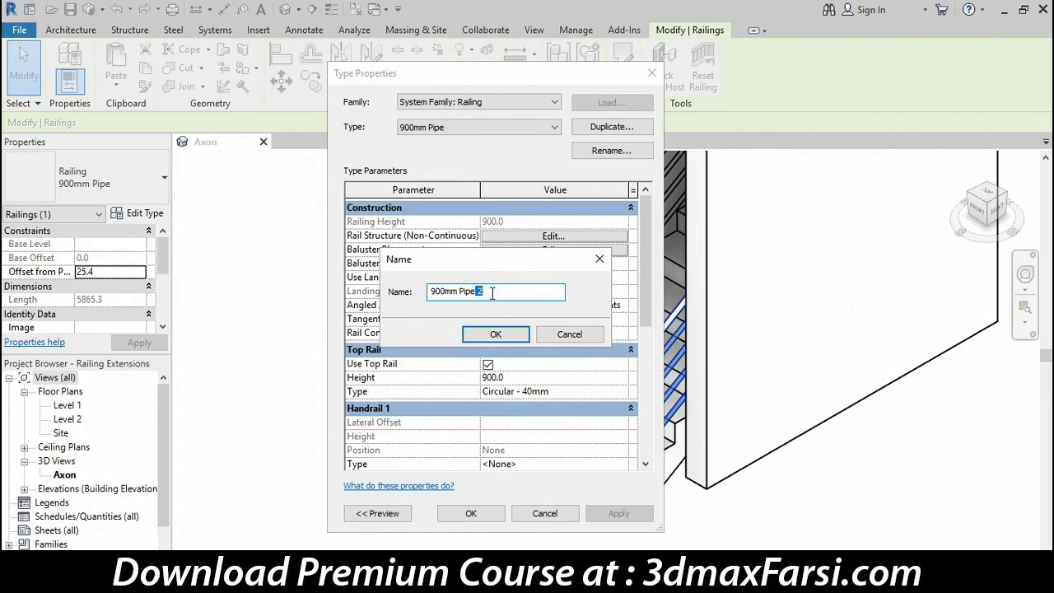
pyautogui.press('BackSpace')
pyautogui.write('(Post T')
pyautogui.press('BackSpace')
pyautogui.write('Return)')
pyautogui.press('Return')
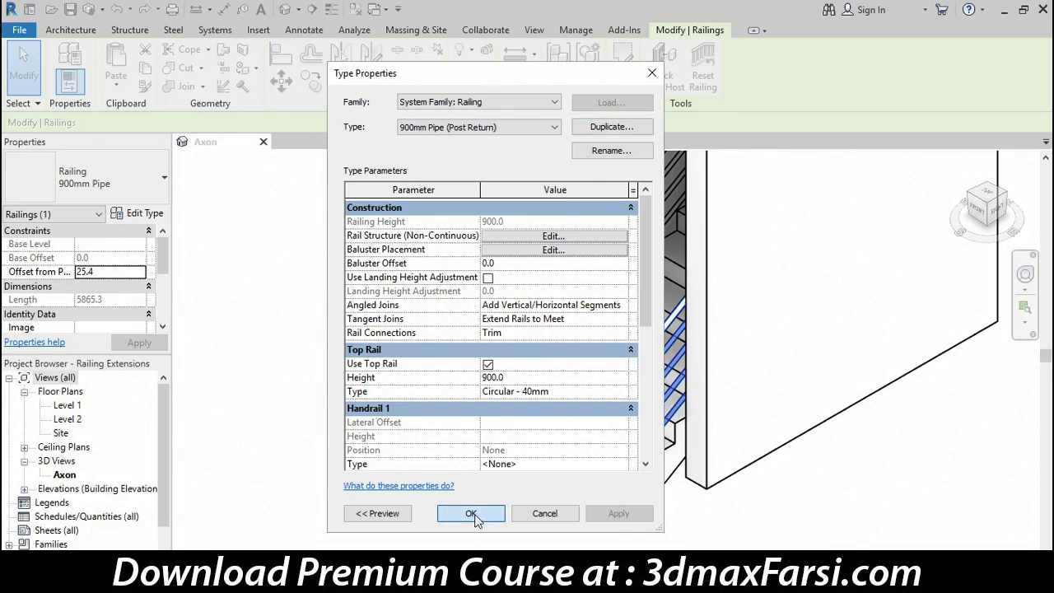
pyautogui.click(471, 513)
# Duplicate the wall railing's type as '900mm Pipe (Wall Return)' and apply it.
pyautogui.click(144, 214)
pyautogui.click(612, 127)
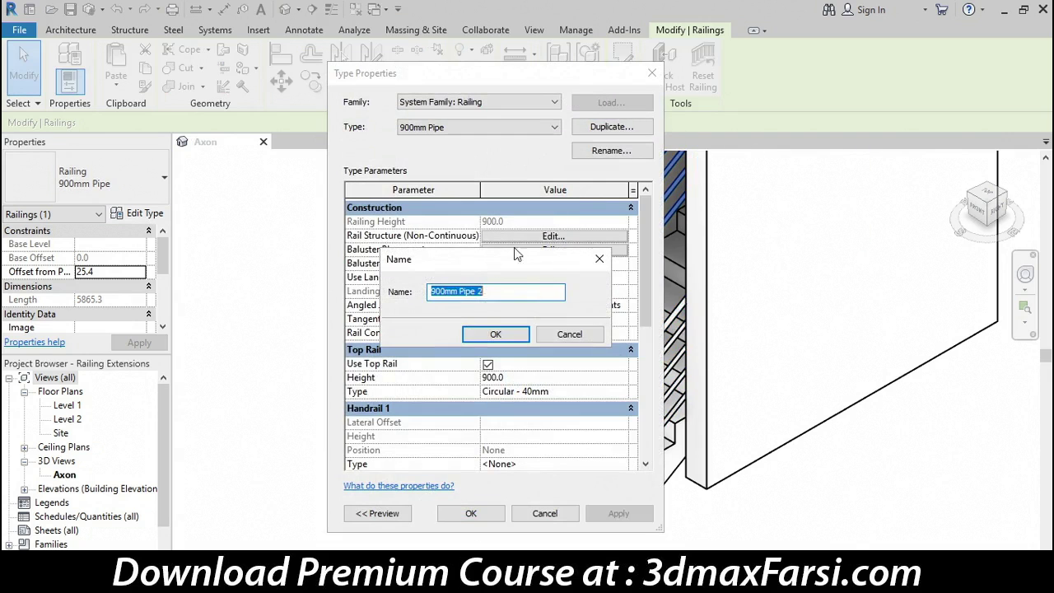
pyautogui.press('End')
pyautogui.press('BackSpace')
pyautogui.write('(Wall Retunr')
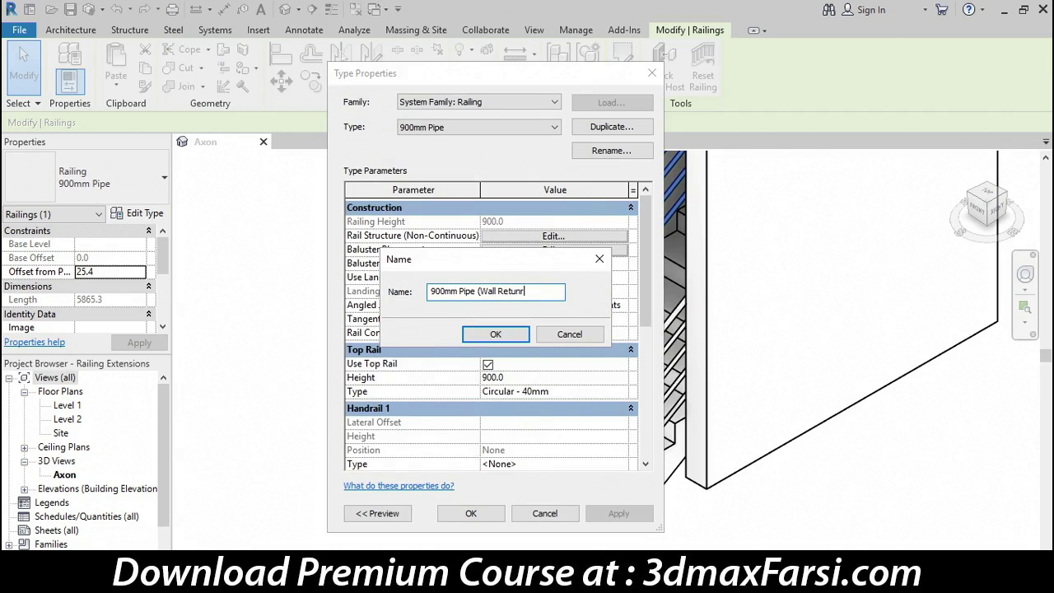
pyautogui.press('BackSpace')
pyautogui.press('BackSpace')
pyautogui.write('rn)')
pyautogui.press('Return')
pyautogui.click(470, 513)
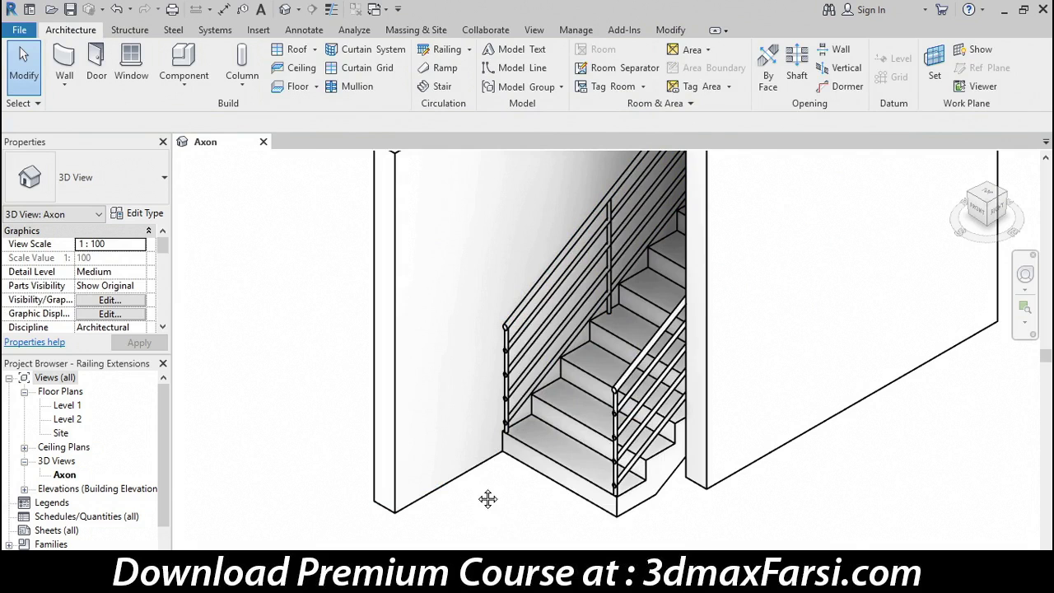
# Show the inner railing's Post Return type properties with its 3D preview, dialog moved left.
pyautogui.moveTo(489, 499); pyautogui.dragTo(777, 498, button='middle')
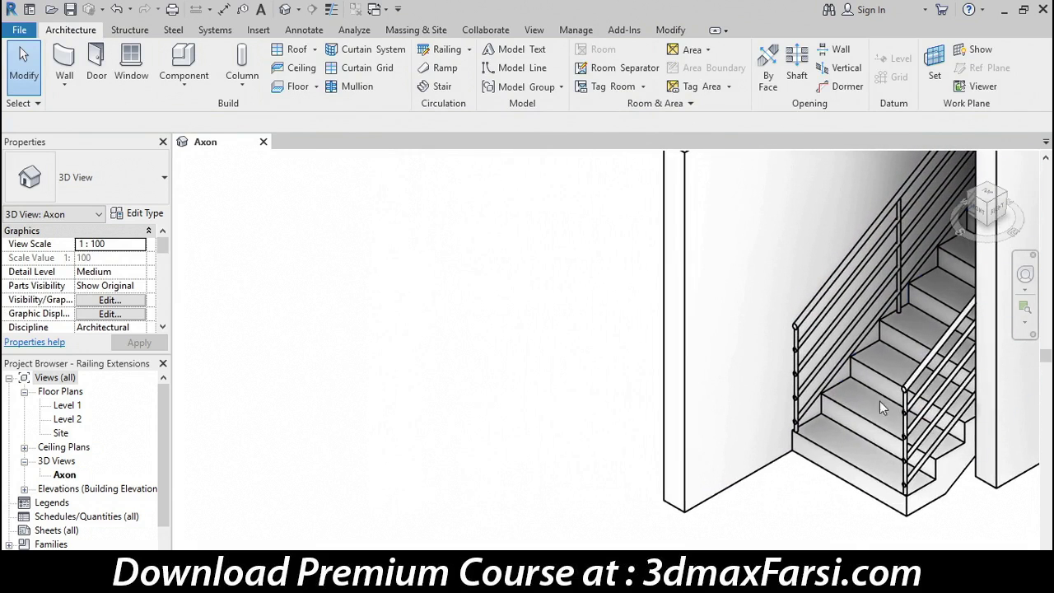
pyautogui.click(911, 385)
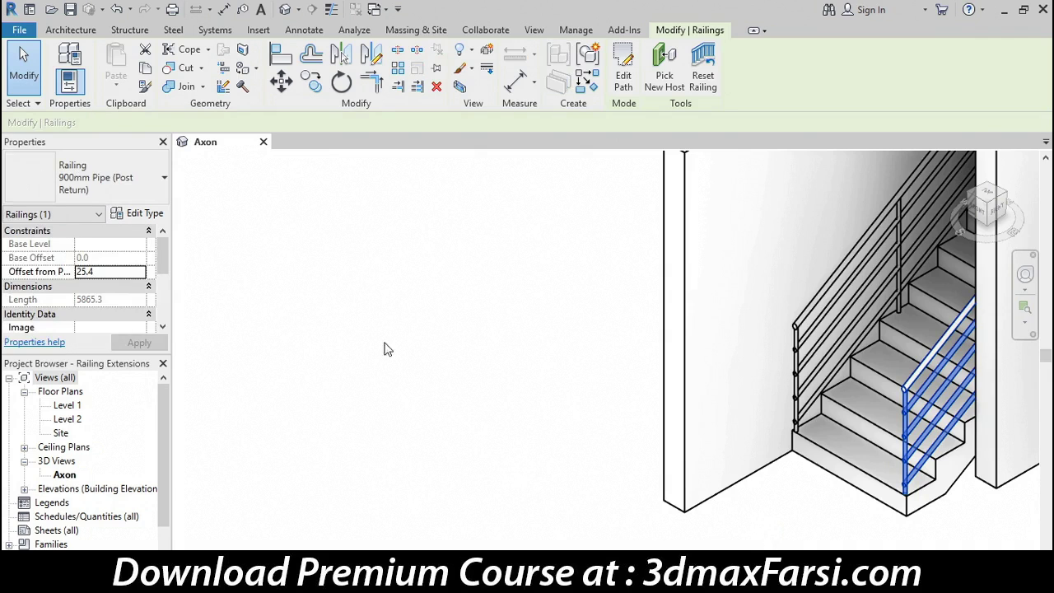
pyautogui.click(145, 215)
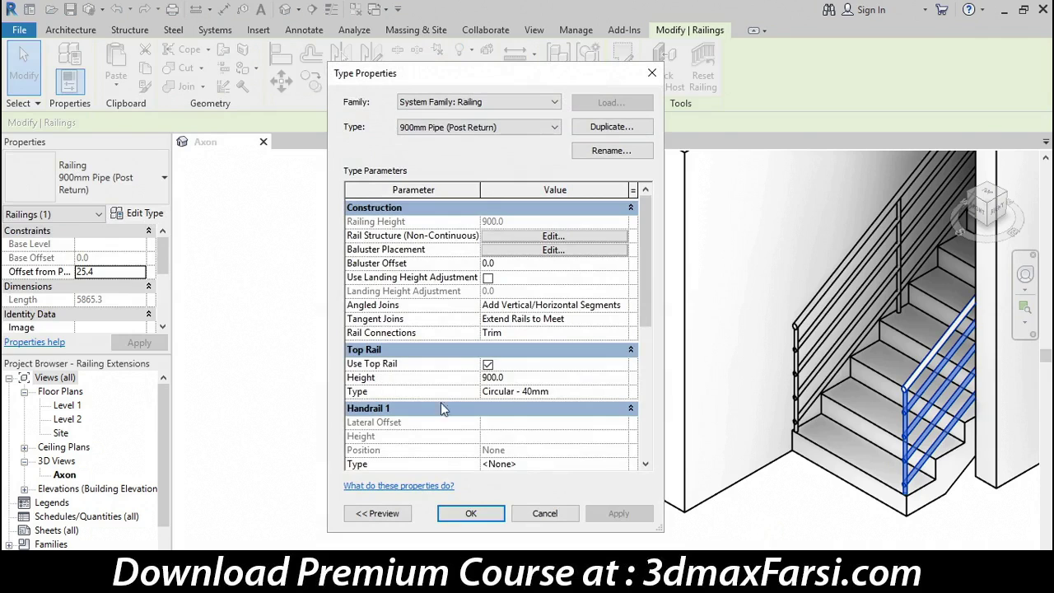
pyautogui.click(375, 518)
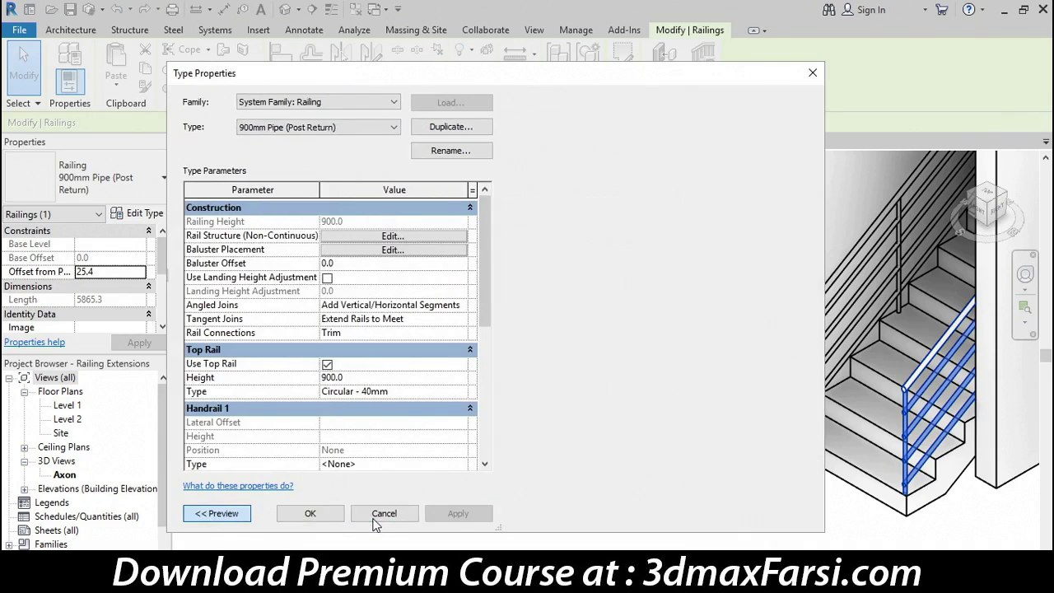
pyautogui.moveTo(594, 83); pyautogui.dragTo(457, 83)
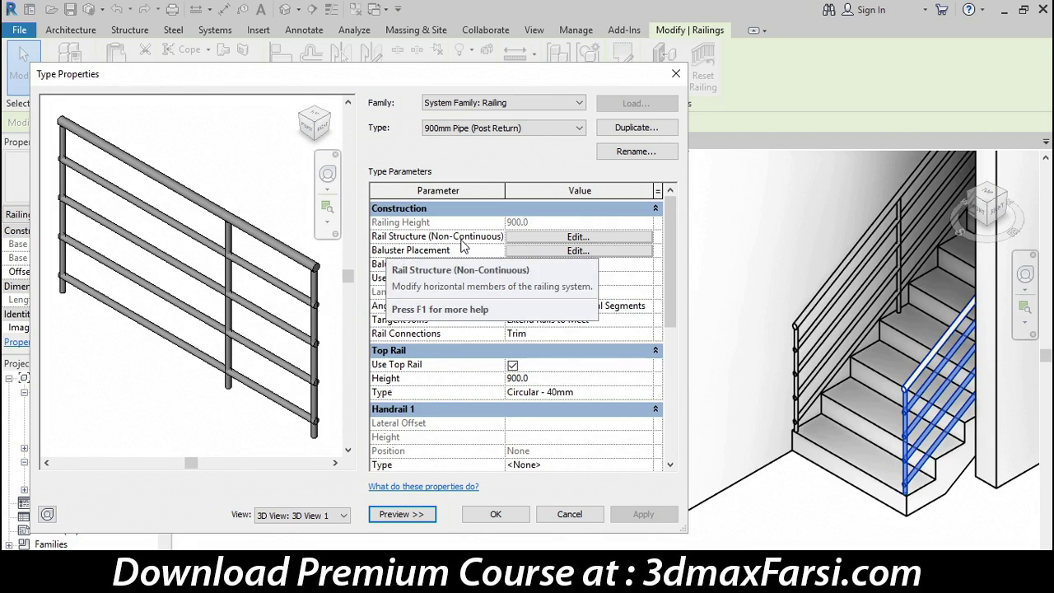
pyautogui.moveTo(437, 236)
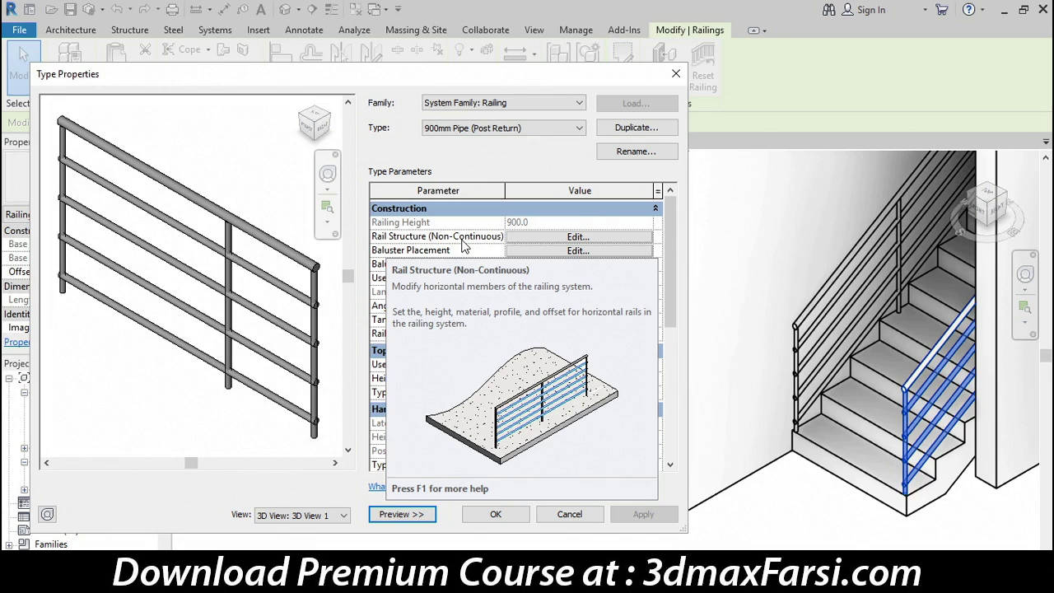
# Review the Post Return railing's Rails 1–4 structure without changes, then close Type Properties.
pyautogui.click(550, 238)
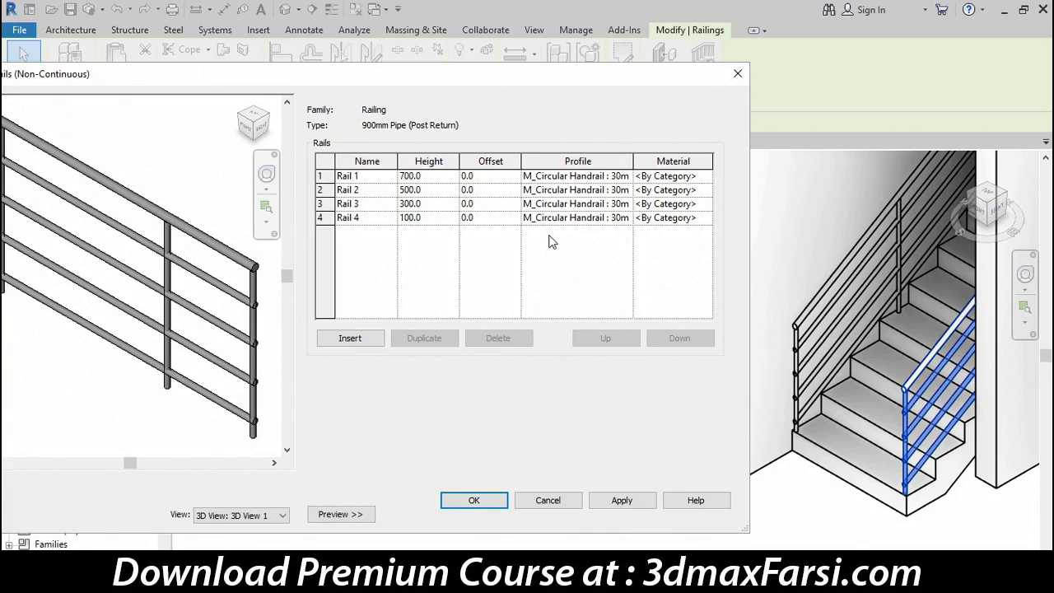
pyautogui.click(548, 499)
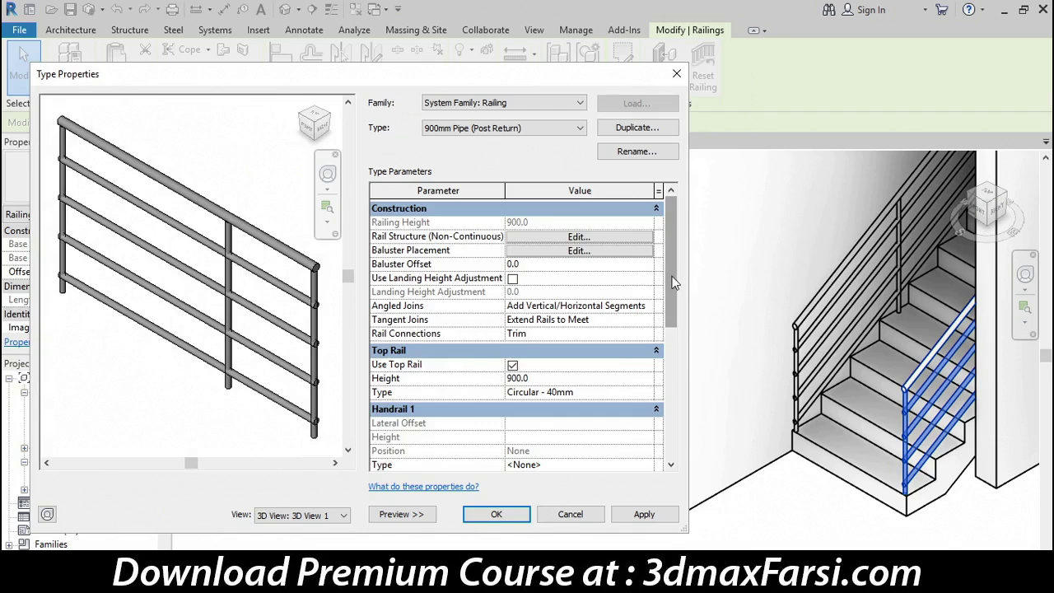
pyautogui.moveTo(672, 282); pyautogui.dragTo(670, 333)
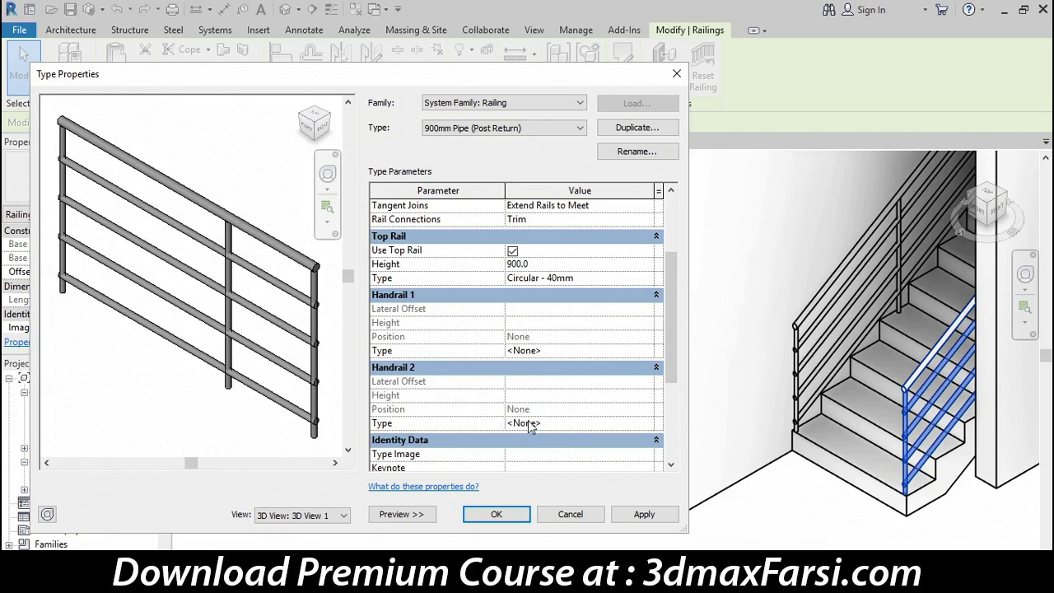
pyautogui.click(497, 515)
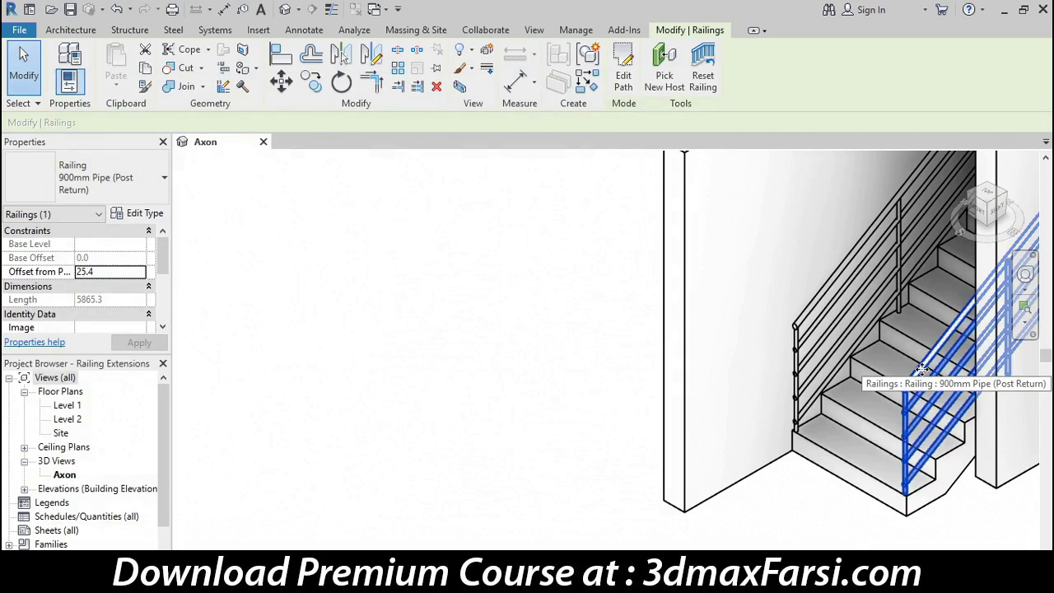
# Briefly pick the top rail alone, then reselect the inner railing for its type properties.
pyautogui.press('Tab')
pyautogui.click(921, 368)
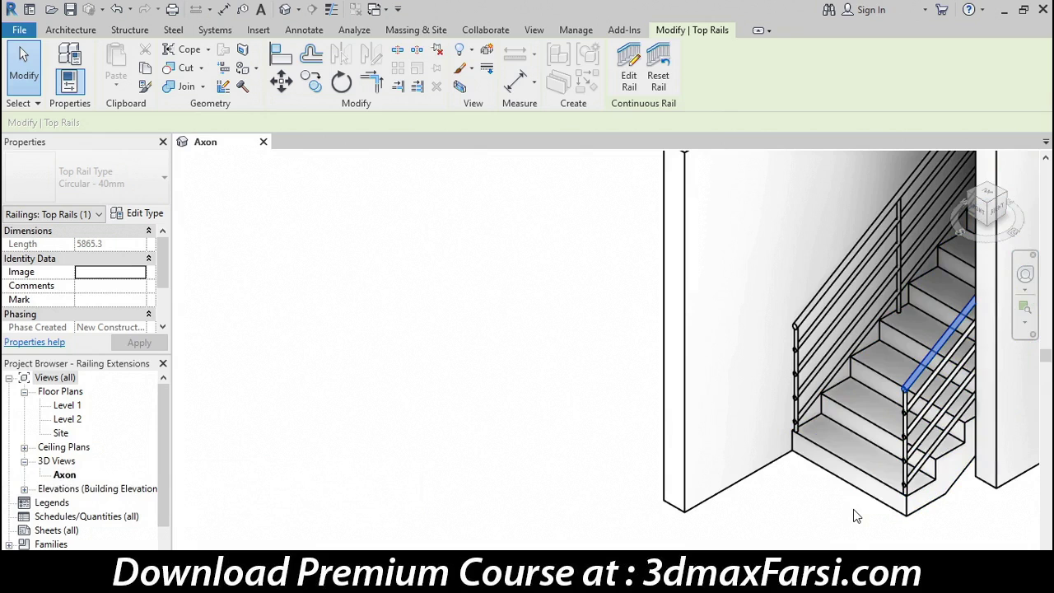
pyautogui.click(832, 514)
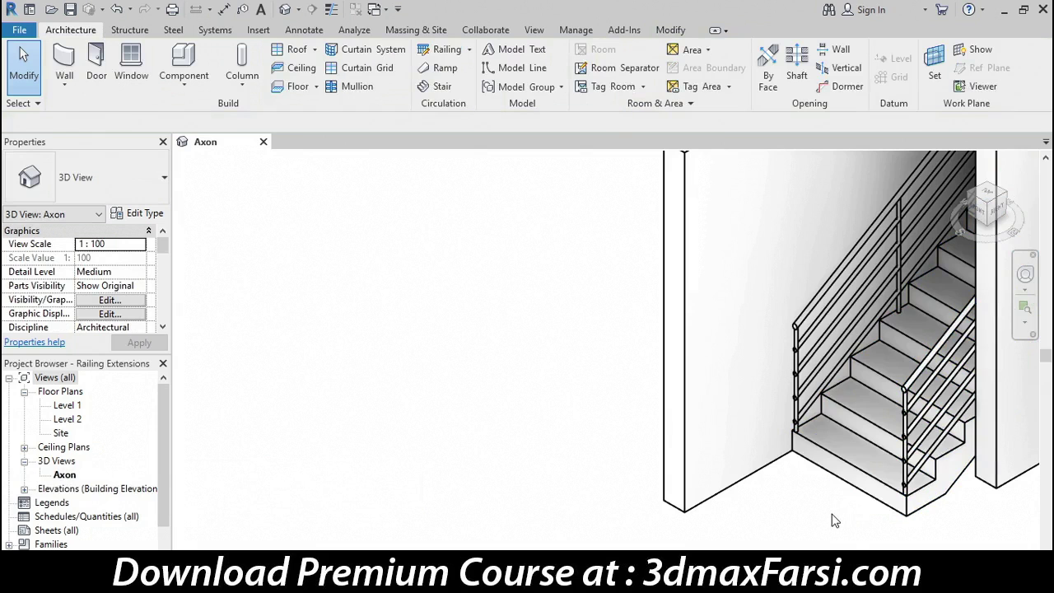
pyautogui.click(924, 381)
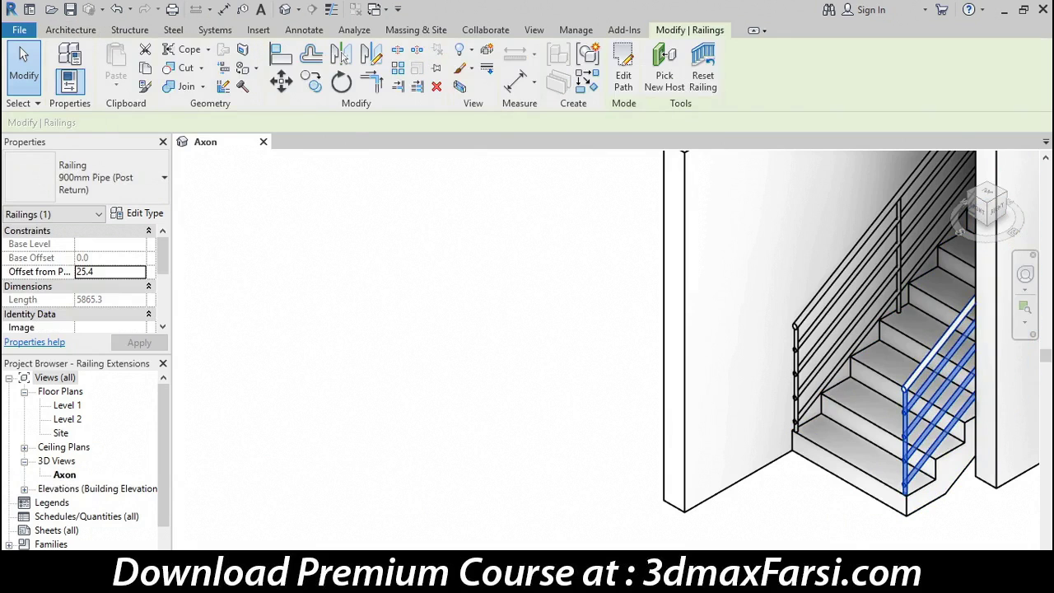
pyautogui.click(140, 214)
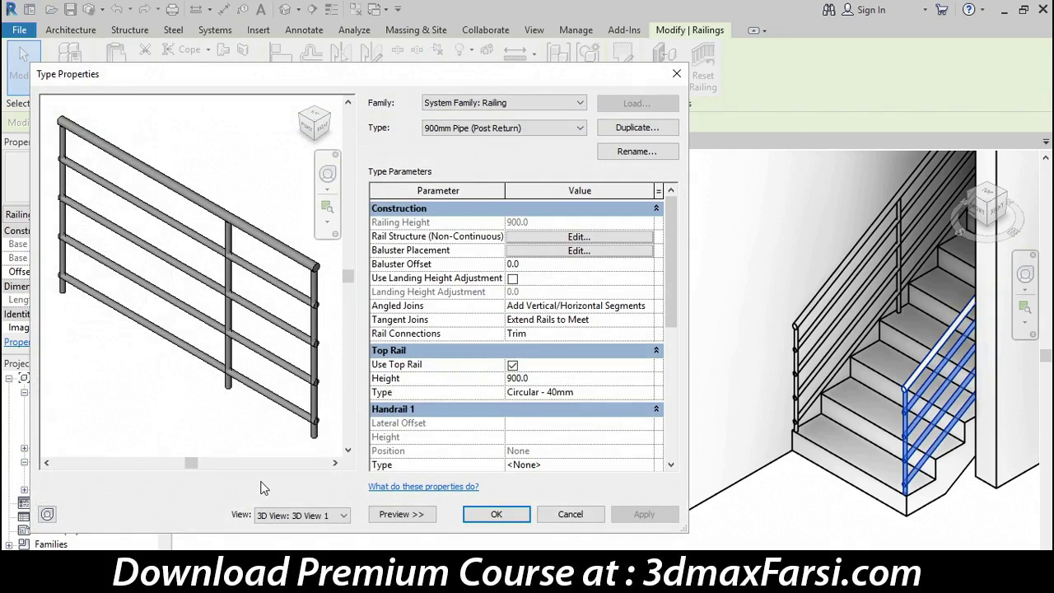
# Give the Circular - 40mm top rail type a 300 mm bottom extension and apply.
pyautogui.scroll(-2, 674, 256)
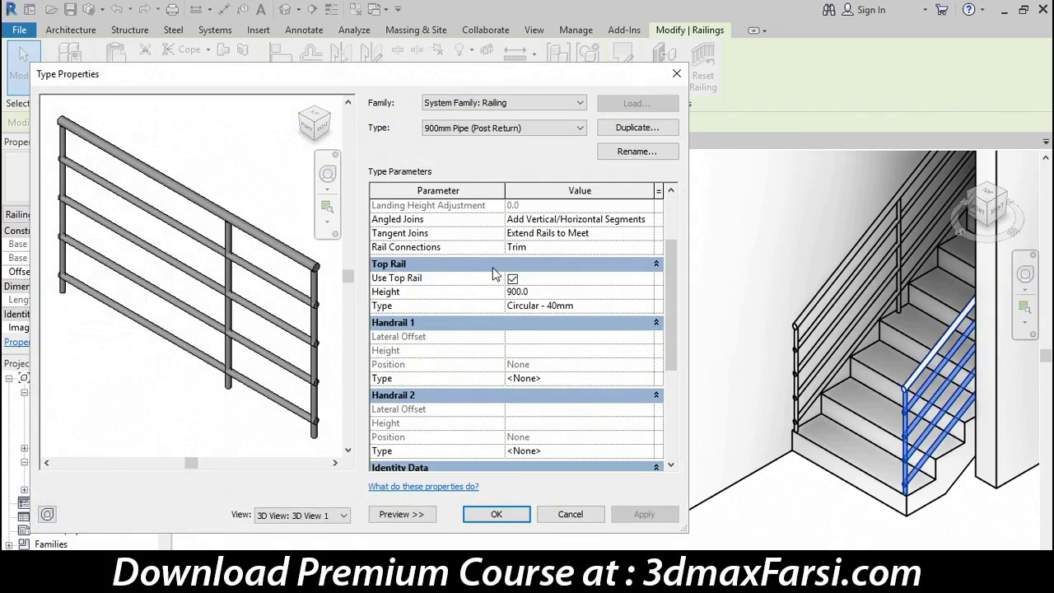
pyautogui.click(591, 305)
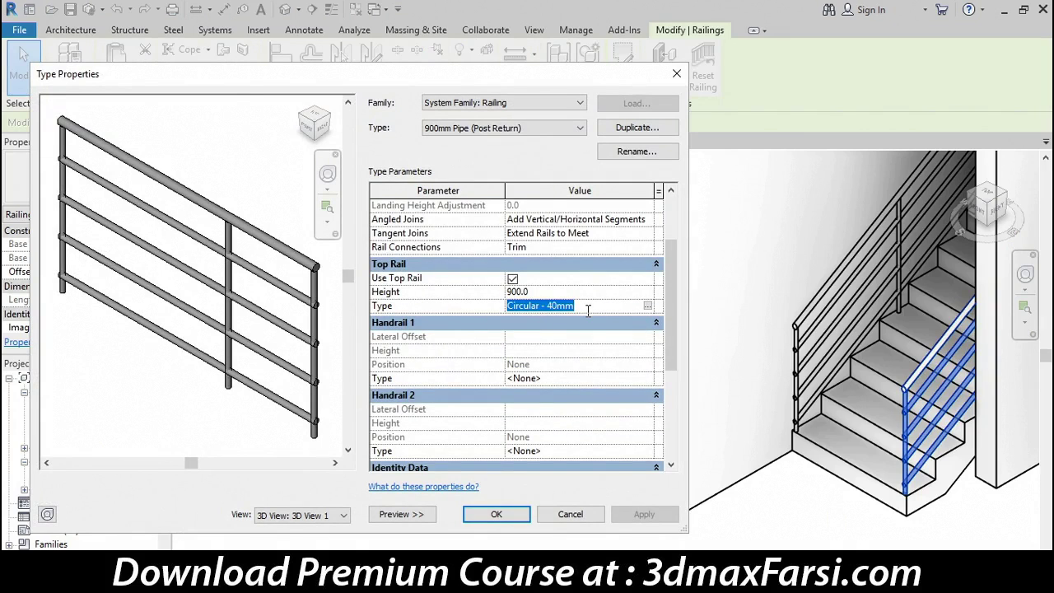
pyautogui.click(648, 306)
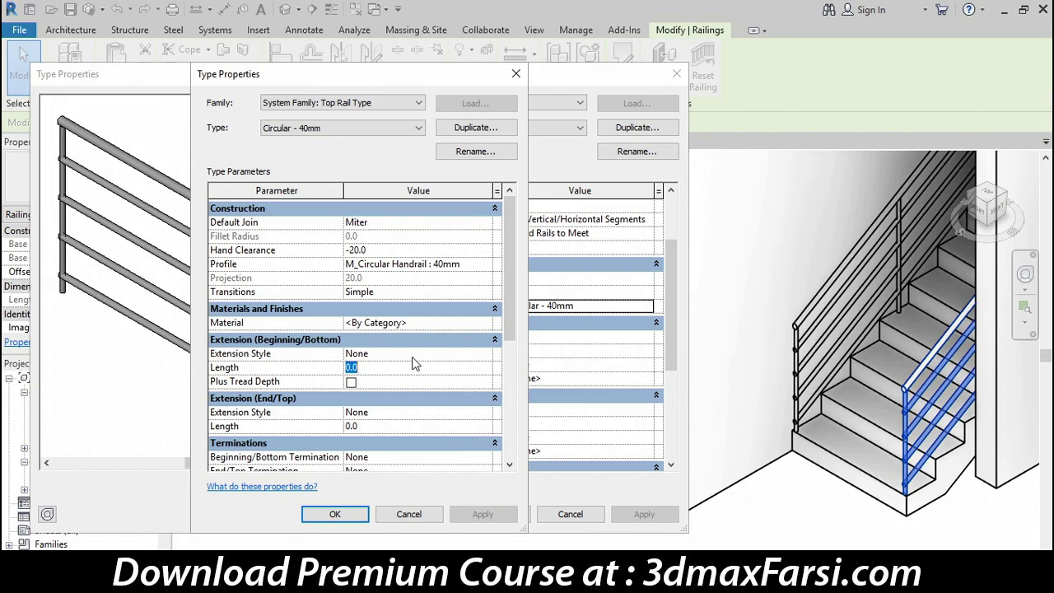
pyautogui.write('300')
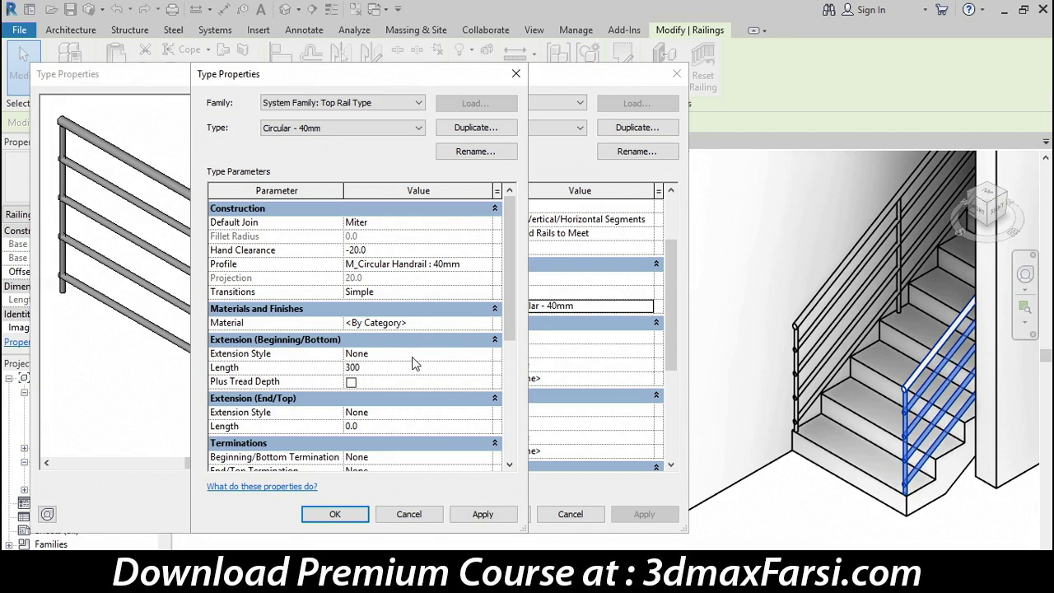
pyautogui.click(483, 515)
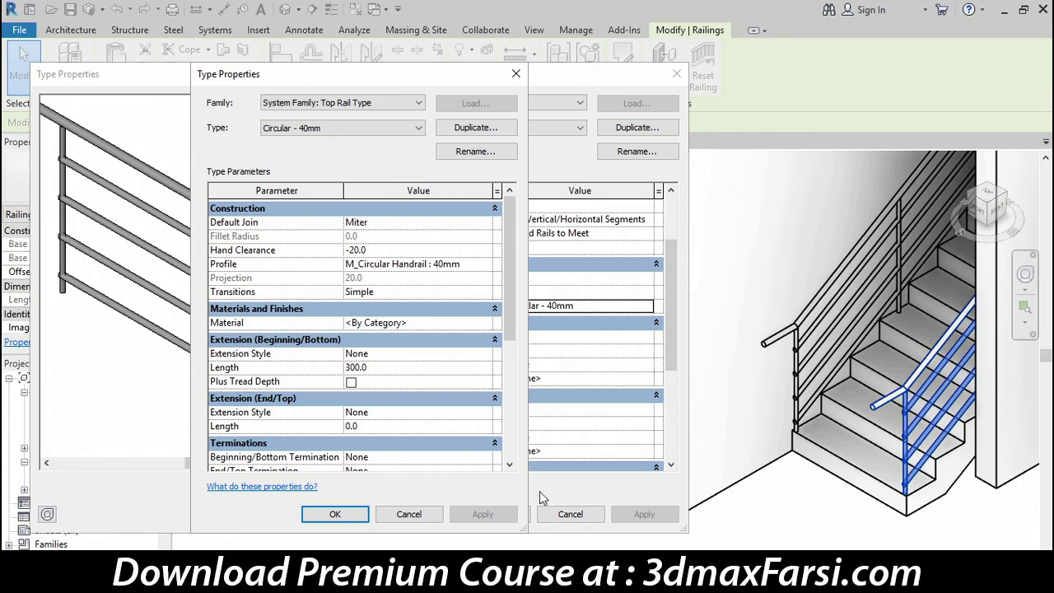
# Reset the Circular - 40mm bottom extension length to 0 and apply.
pyautogui.click(395, 370)
pyautogui.write('0')
pyautogui.press('Return')
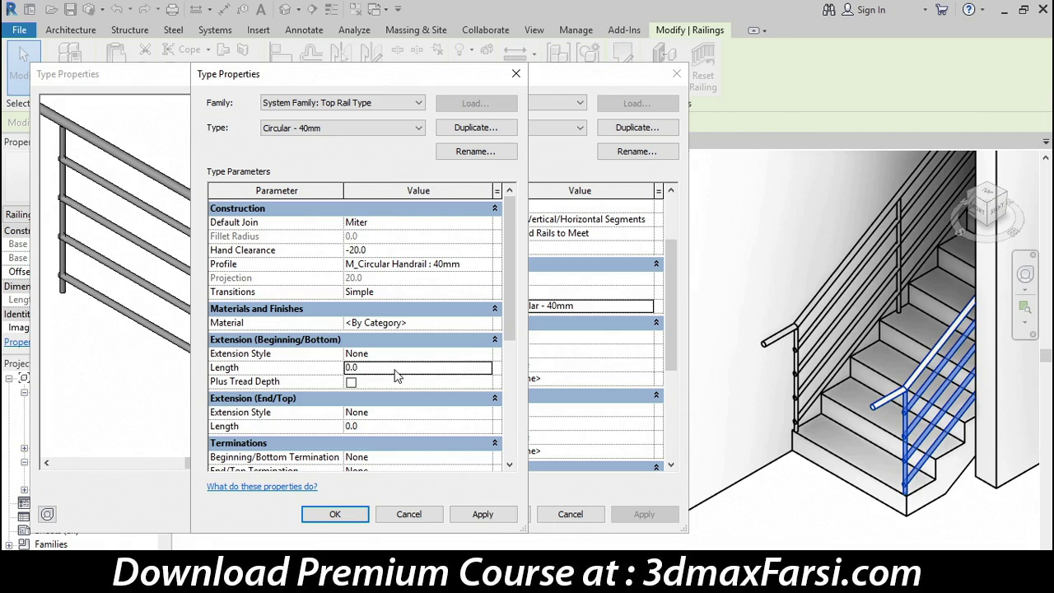
pyautogui.click(467, 511)
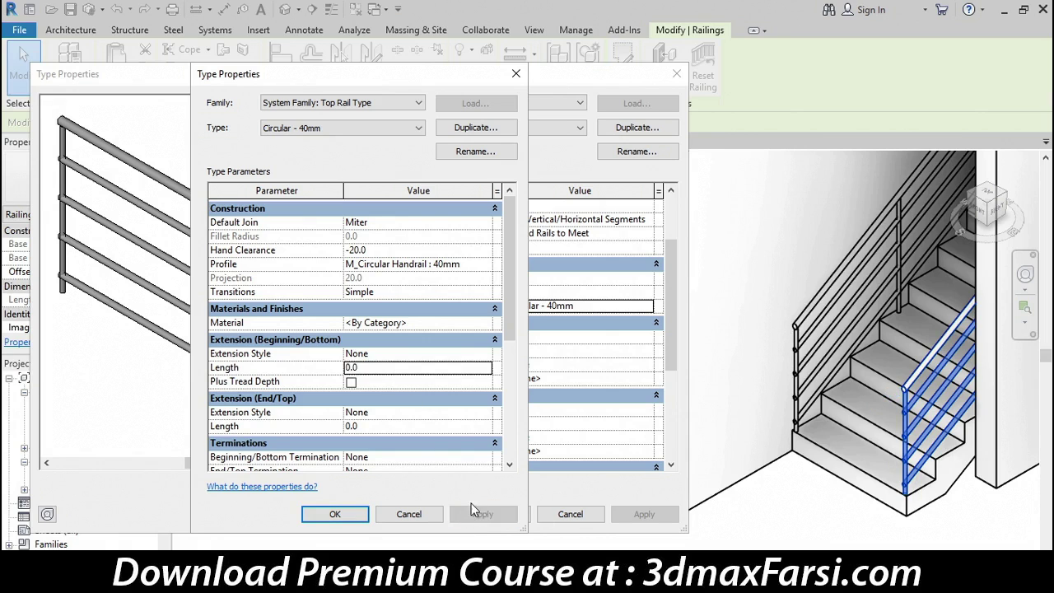
pyautogui.click(460, 135)
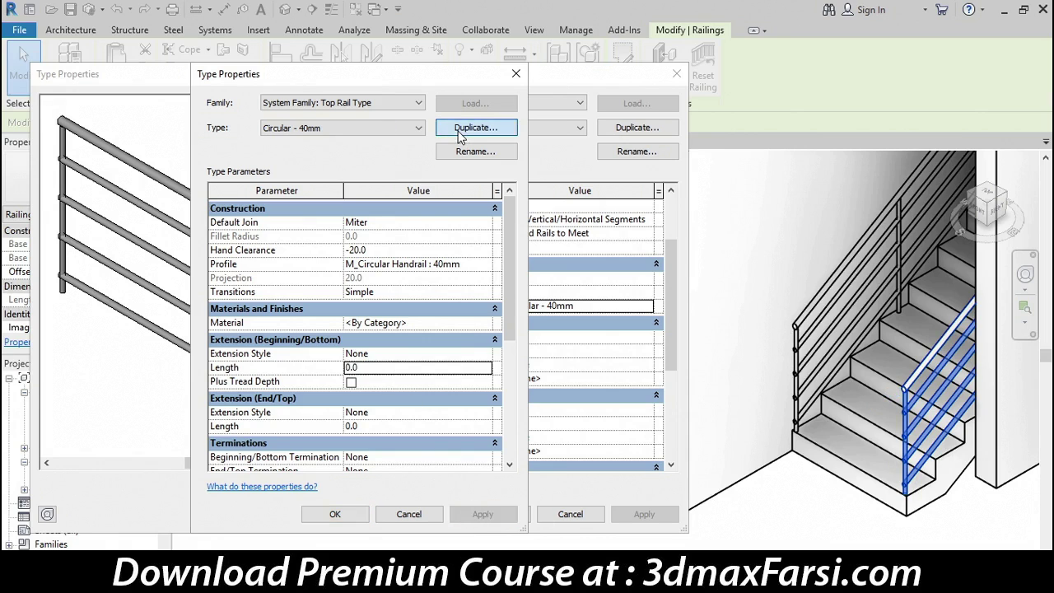
# Name the duplicated top rail 'Circular - 40mm (Post Return)' and give it a 300 mm bottom extension.
pyautogui.doubleClick(369, 293)
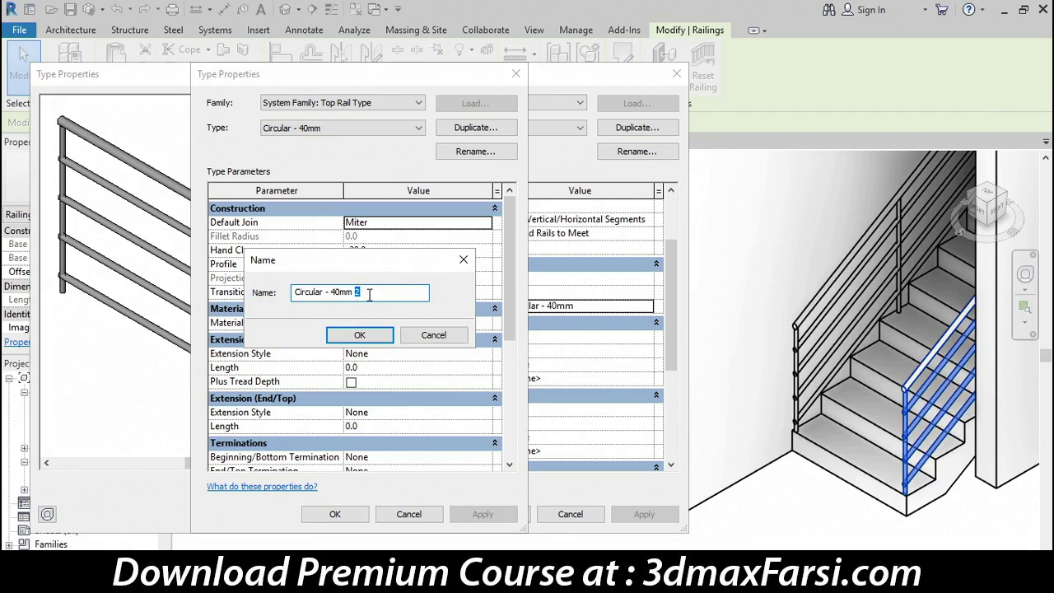
pyautogui.write('(Post Return)')
pyautogui.press('Return')
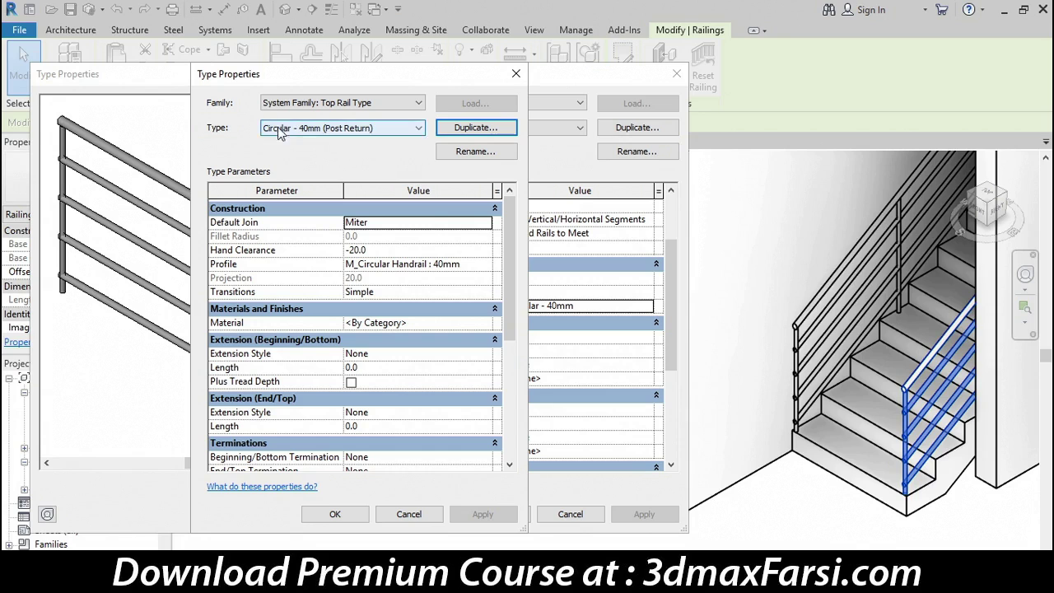
pyautogui.doubleClick(387, 368)
pyautogui.write('300')
pyautogui.press('Return')
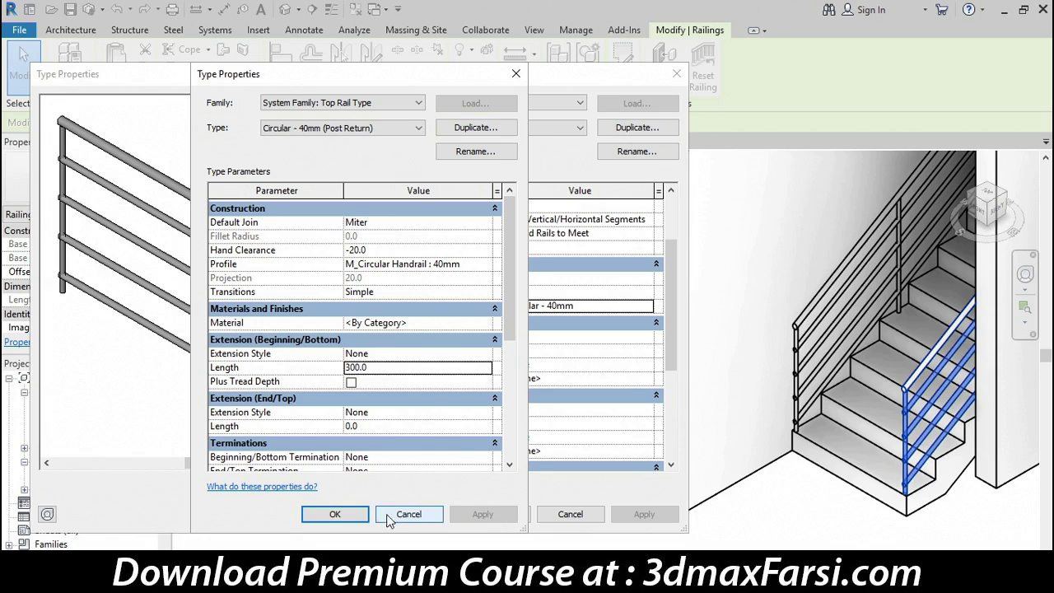
pyautogui.click(333, 514)
# Apply the Post Return top rail to the railing type and reopen the top rail settings.
pyautogui.click(667, 517)
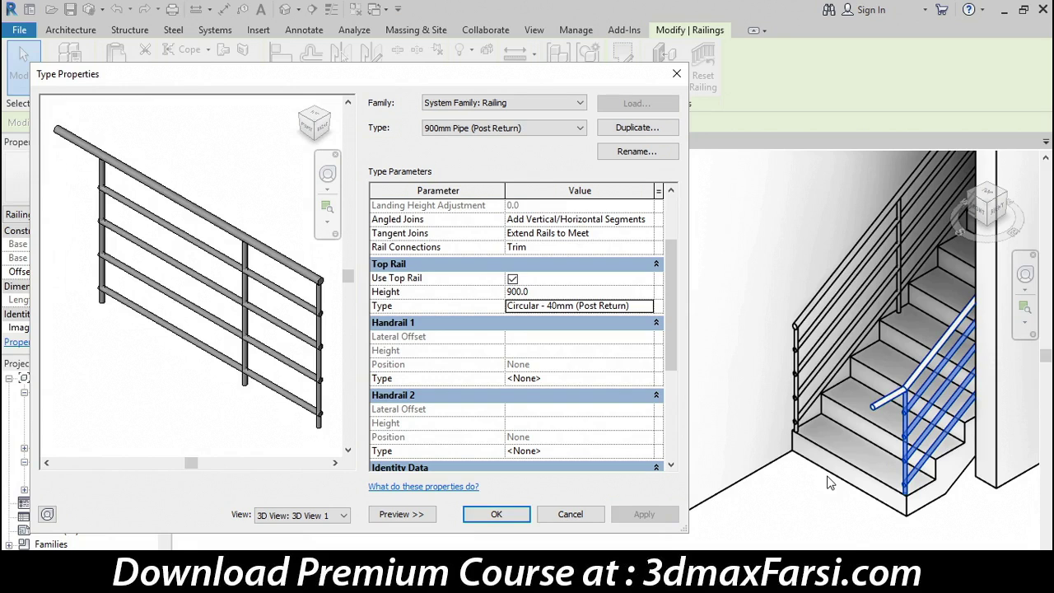
pyautogui.click(648, 308)
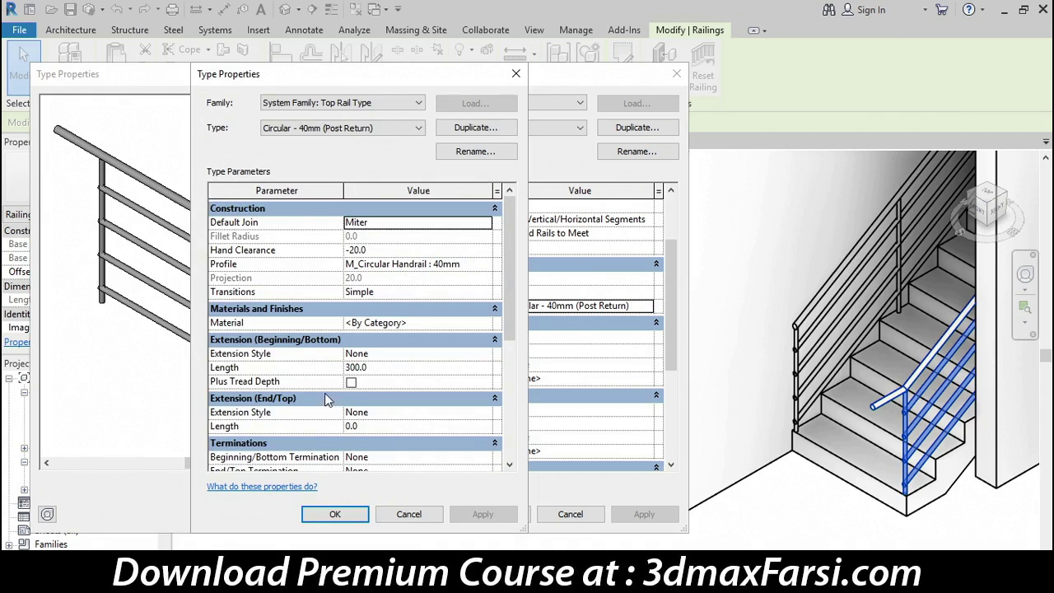
# Set the top rail's bottom extension style to Post, after previewing Floor.
pyautogui.click(485, 354)
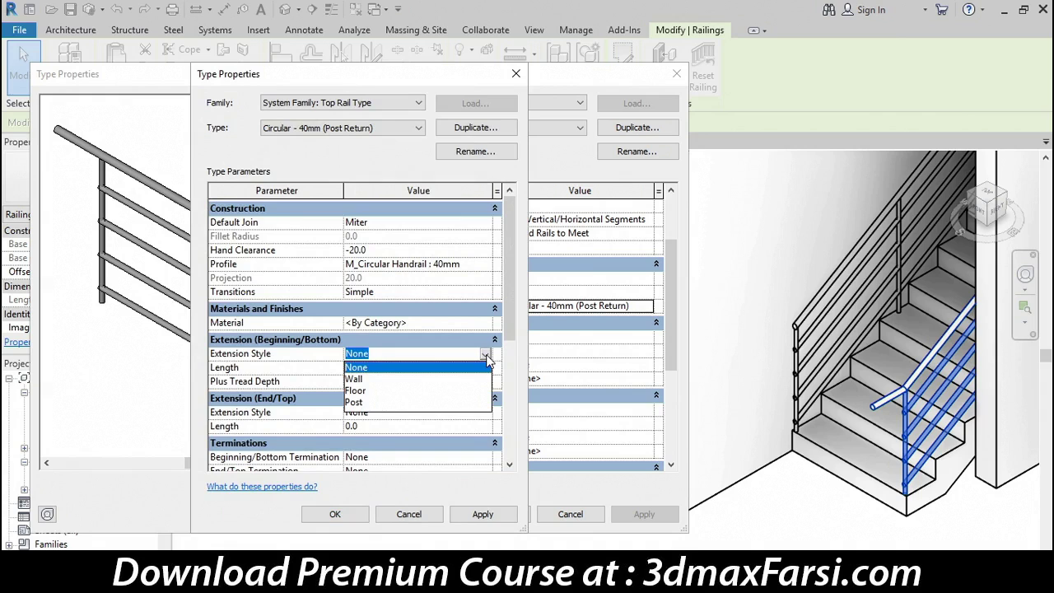
pyautogui.click(374, 390)
pyautogui.click(482, 513)
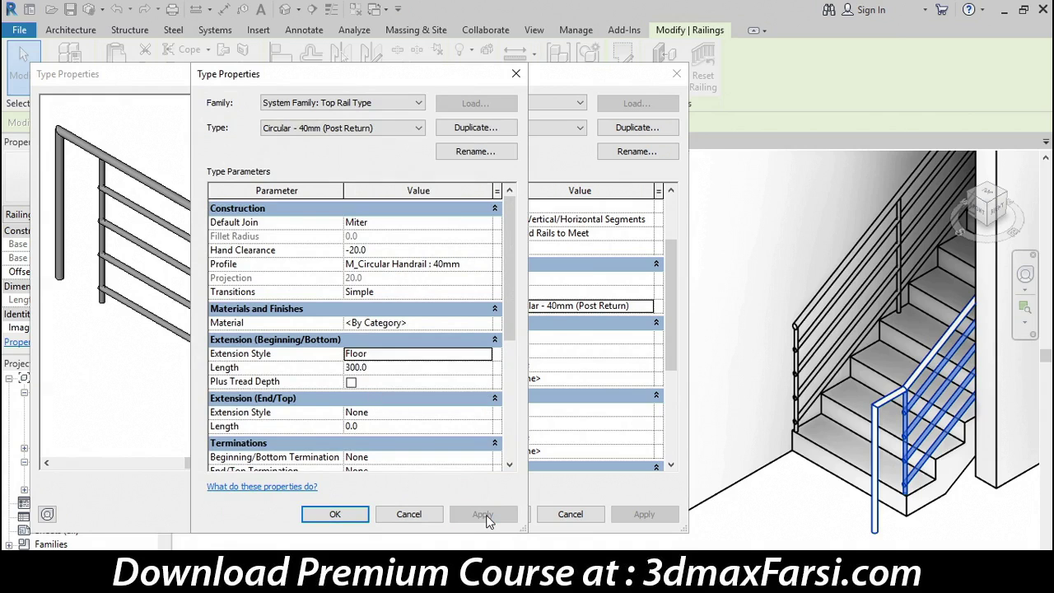
pyautogui.click(485, 354)
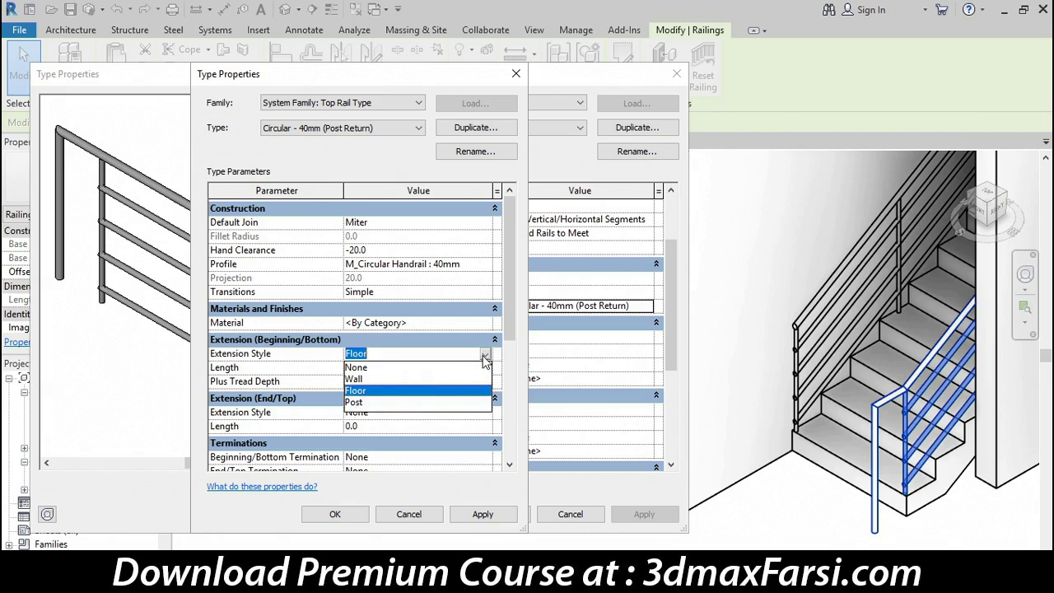
pyautogui.click(362, 401)
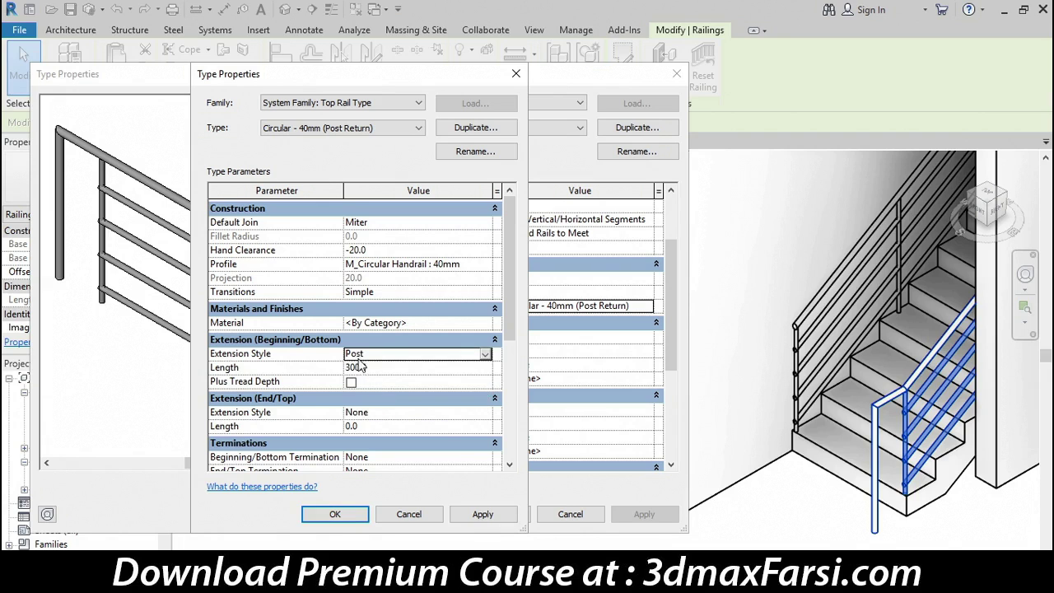
pyautogui.click(492, 516)
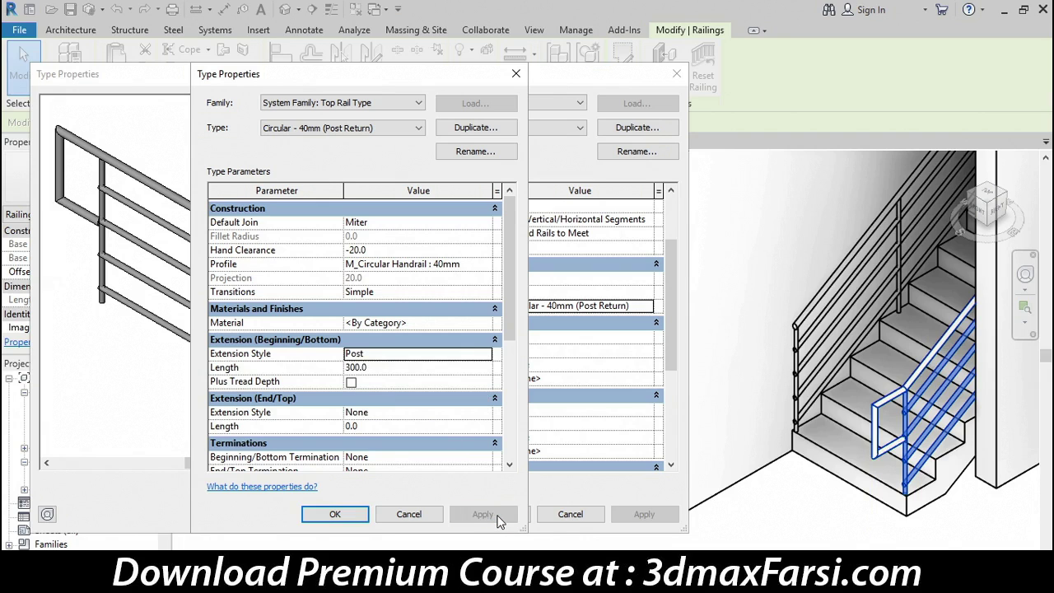
# Add Plus Tread Depth to the bottom extension and accept both type dialogs.
pyautogui.click(352, 383)
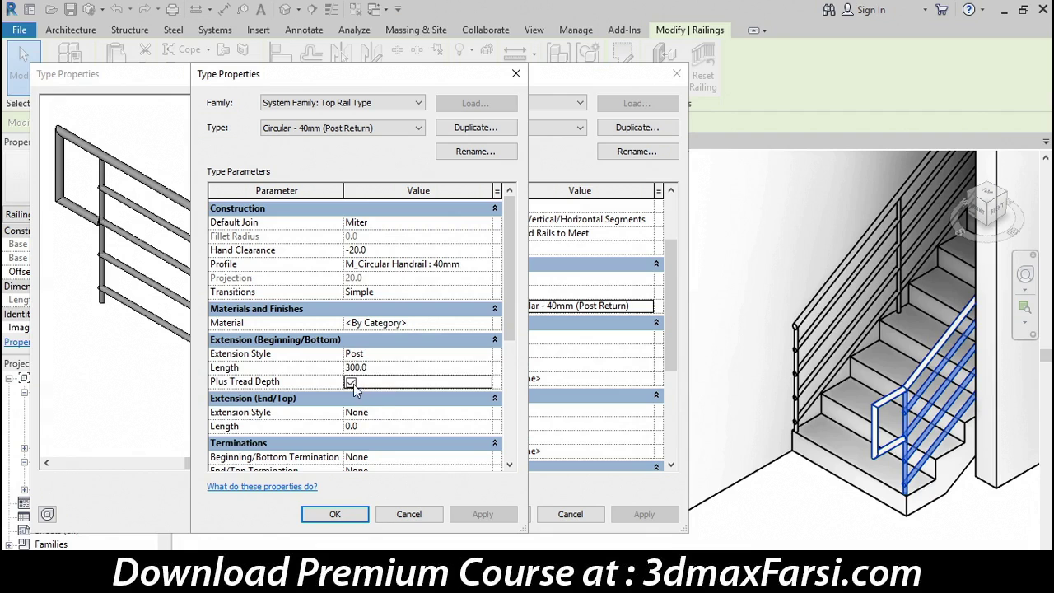
pyautogui.click(478, 514)
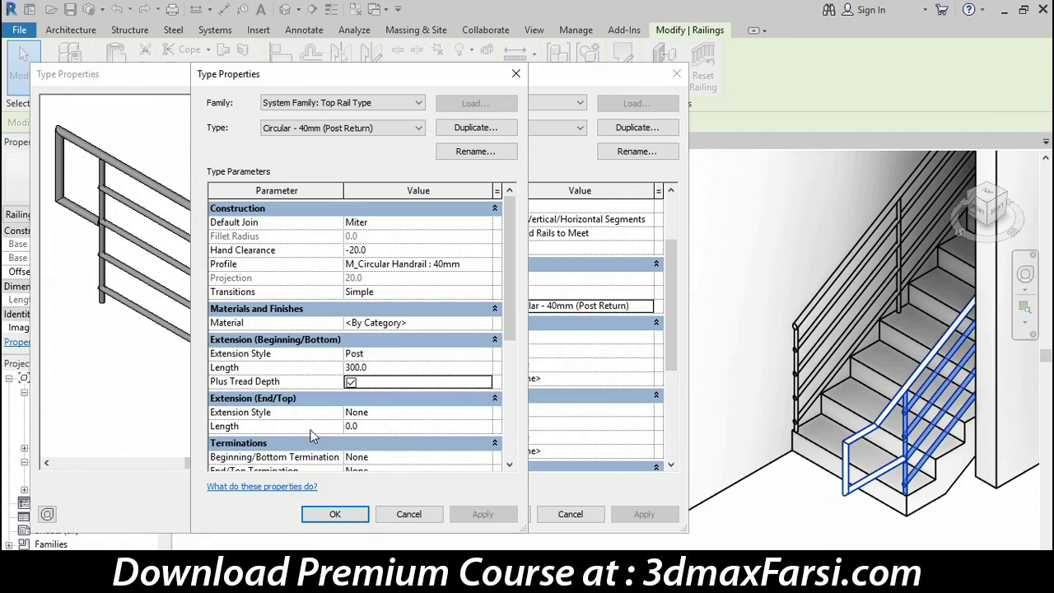
pyautogui.click(335, 514)
pyautogui.click(496, 514)
pyautogui.click(817, 528)
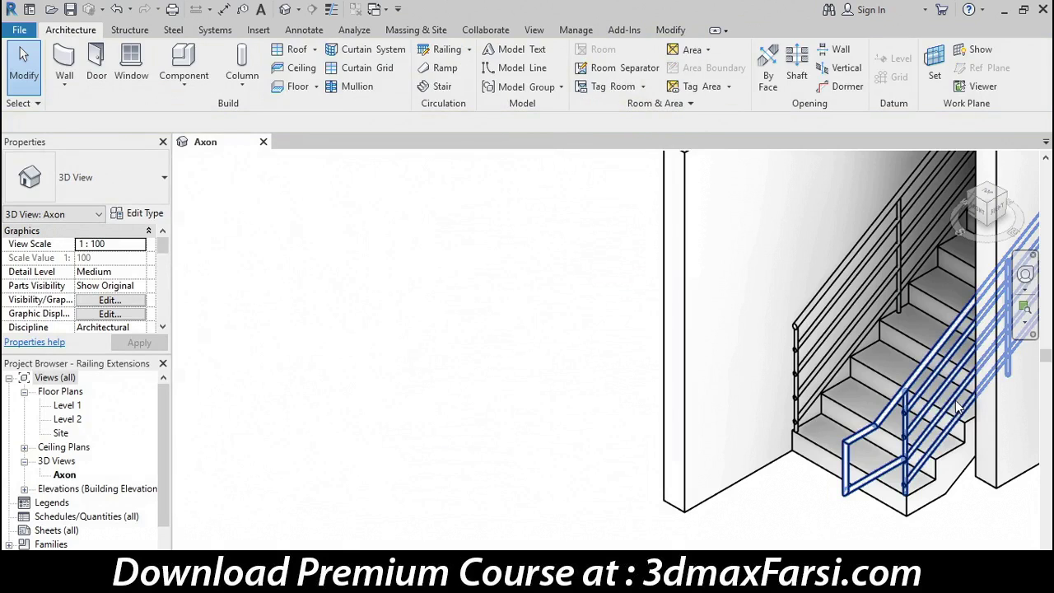
# Select the wall-side railing and show its 900mm Pipe (Wall Return) type properties, dialog moved aside.
pyautogui.click(815, 311)
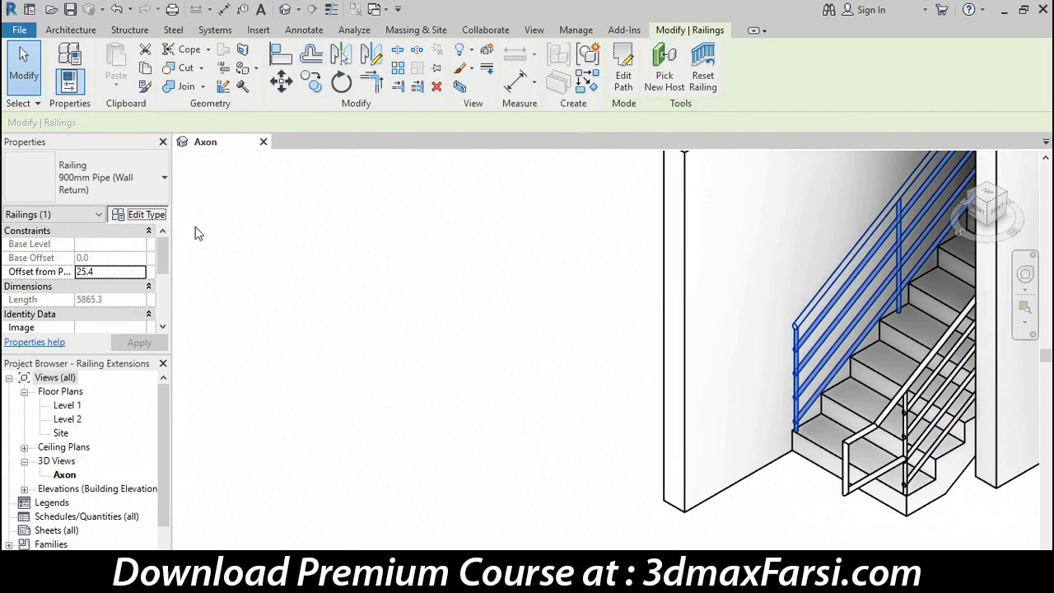
pyautogui.click(140, 214)
pyautogui.moveTo(602, 76); pyautogui.dragTo(434, 82)
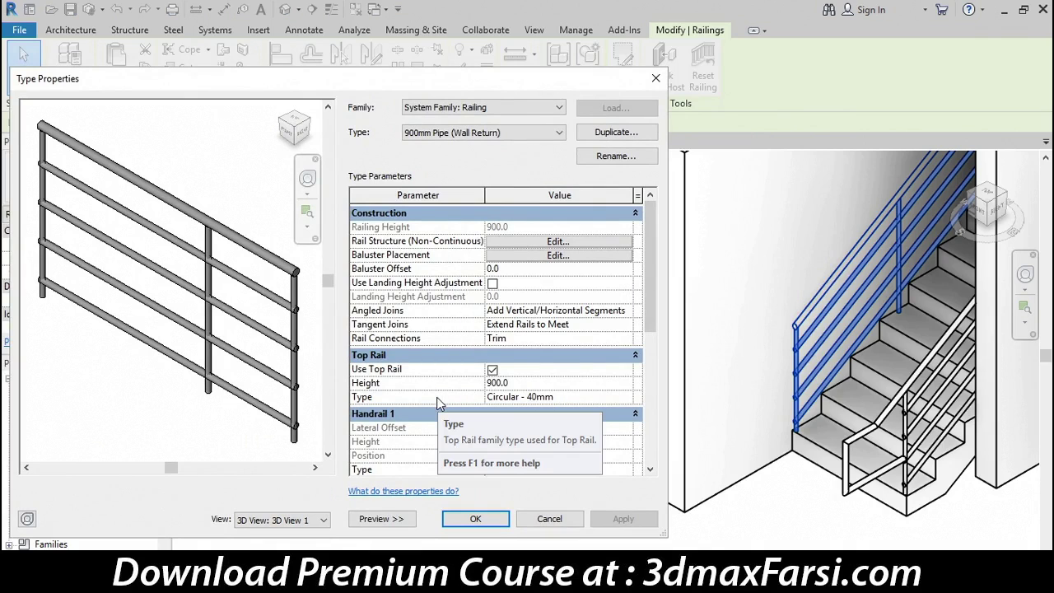
pyautogui.click(526, 397)
pyautogui.click(627, 396)
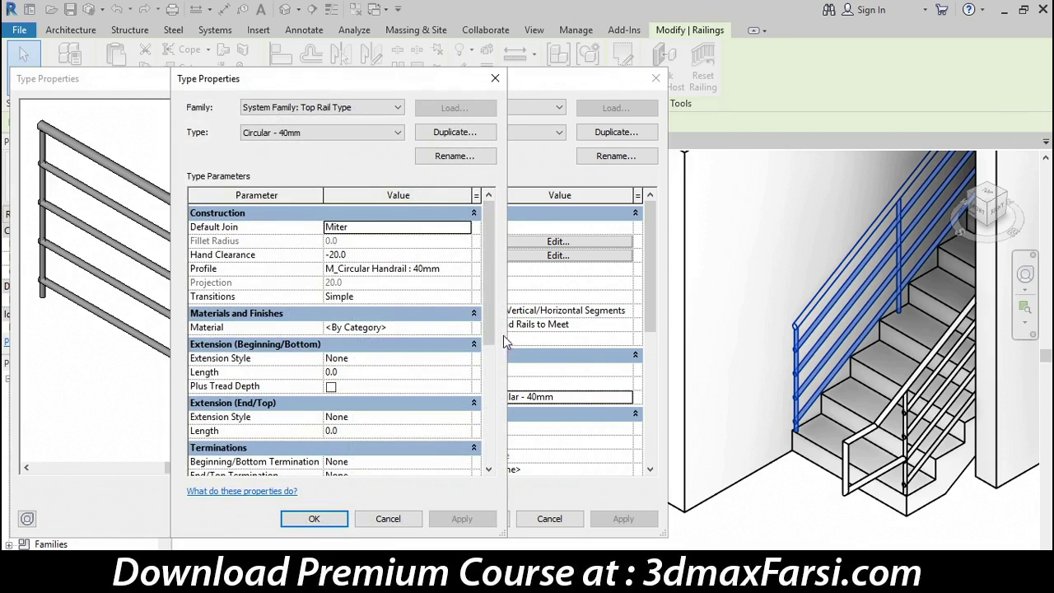
pyautogui.click(466, 360)
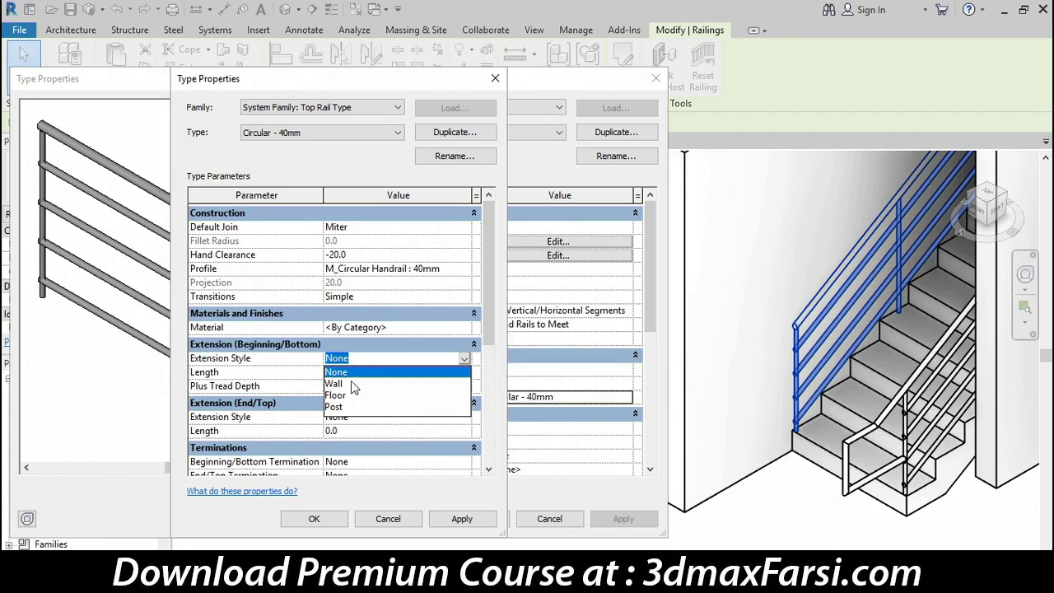
pyautogui.click(402, 517)
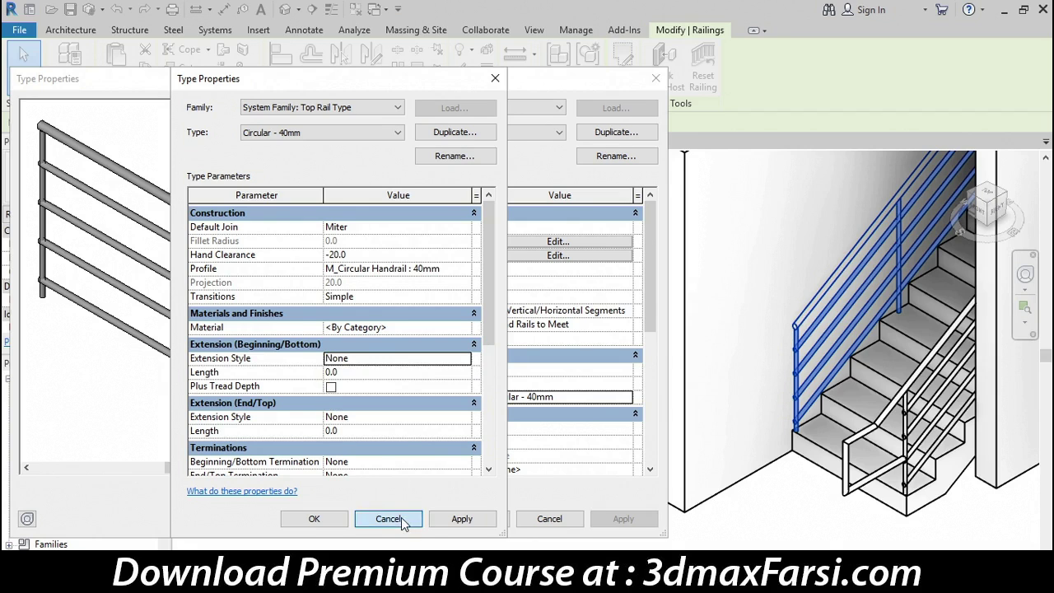
pyautogui.click(401, 516)
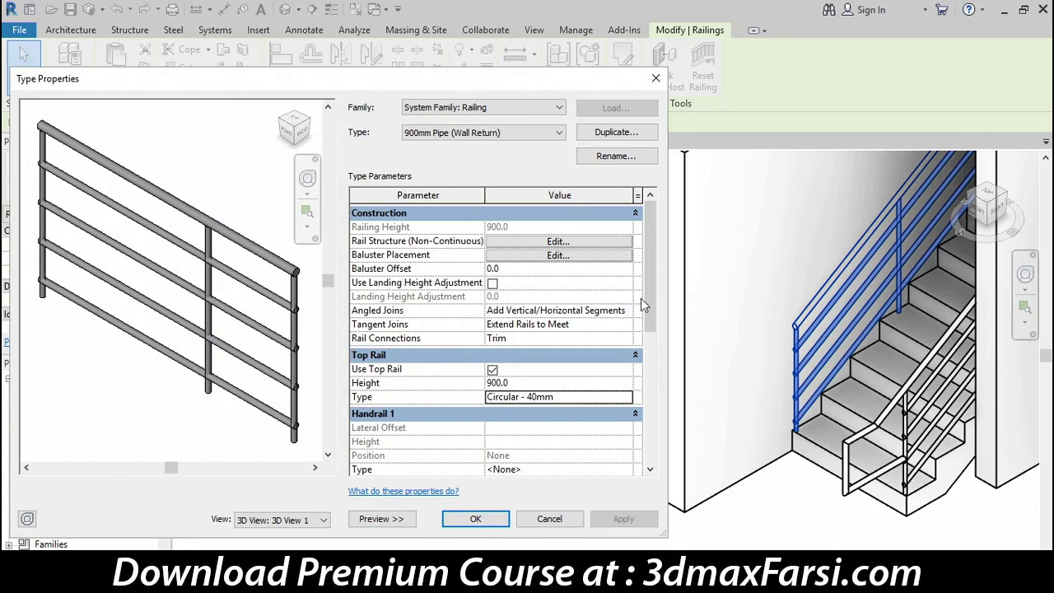
pyautogui.moveTo(647, 290); pyautogui.dragTo(650, 345)
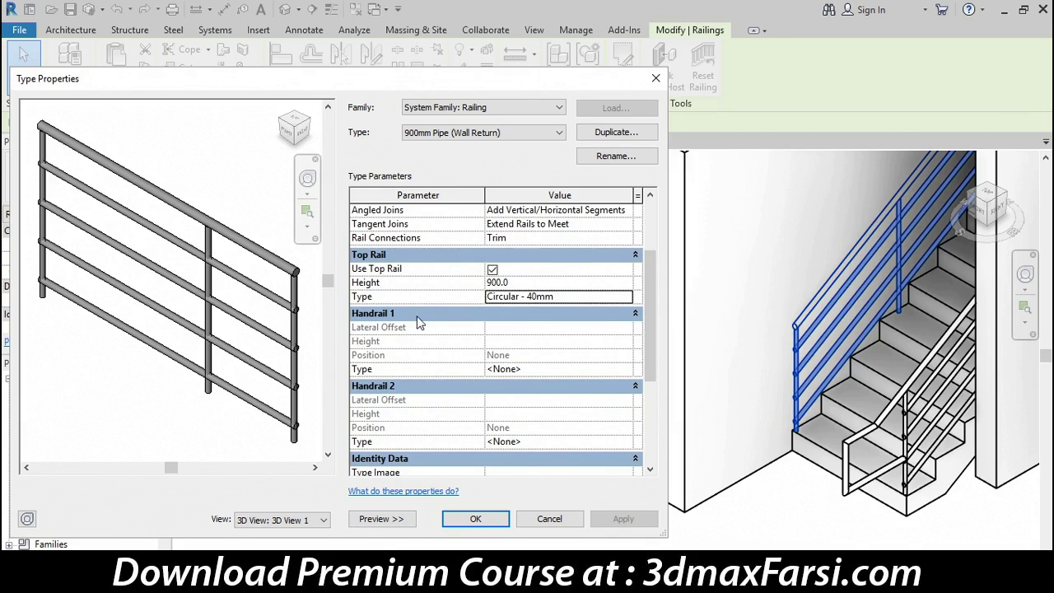
# Set the 900mm Pipe (Wall Return) railing's Handrail 1 type to Pipe – Wall Mount and apply.
pyautogui.click(543, 369)
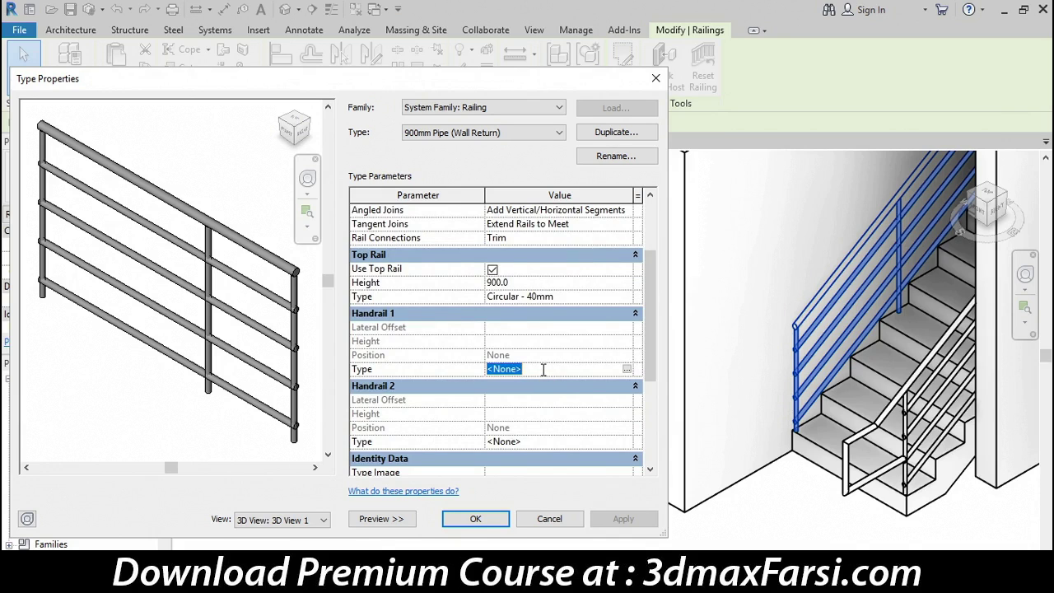
pyautogui.click(626, 370)
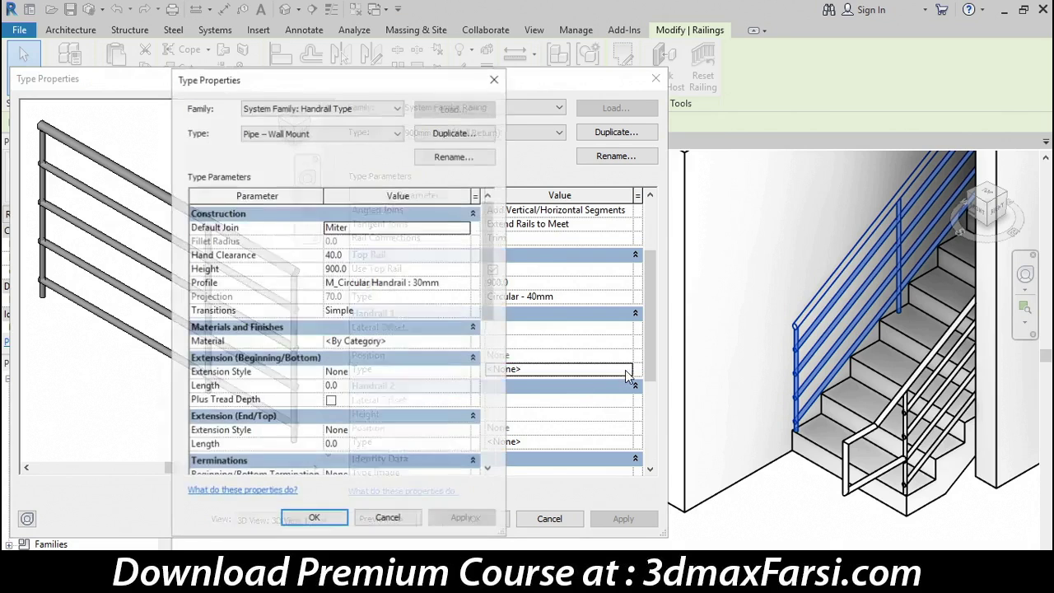
pyautogui.click(313, 134)
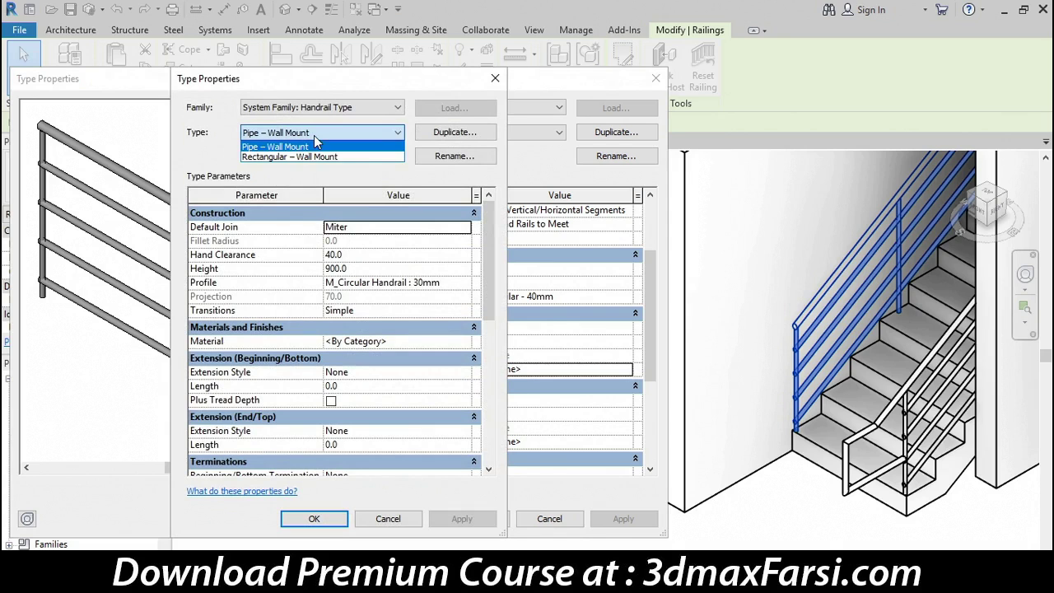
pyautogui.click(315, 137)
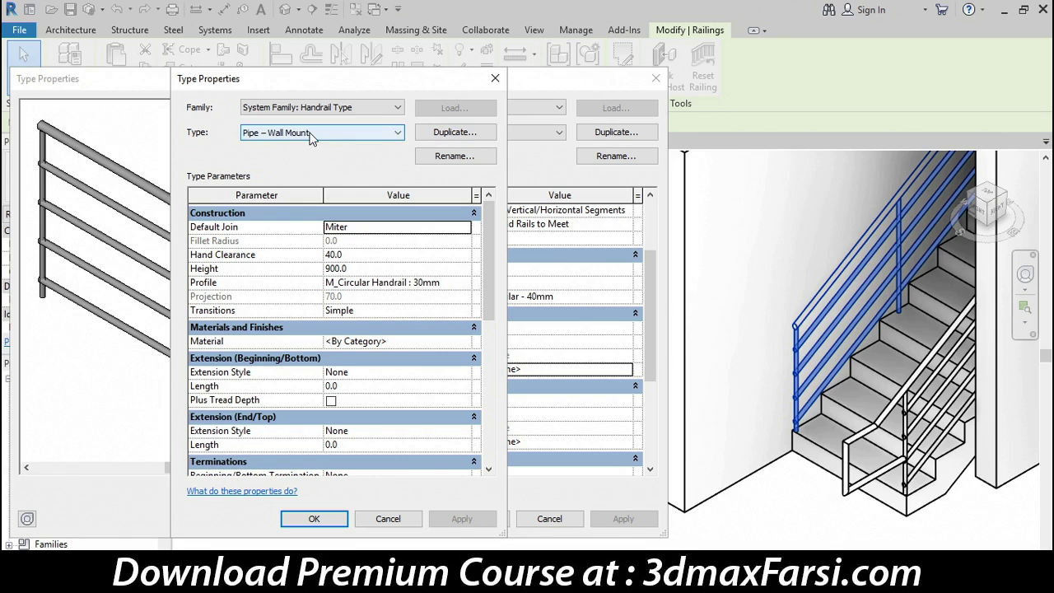
pyautogui.click(314, 518)
pyautogui.click(623, 520)
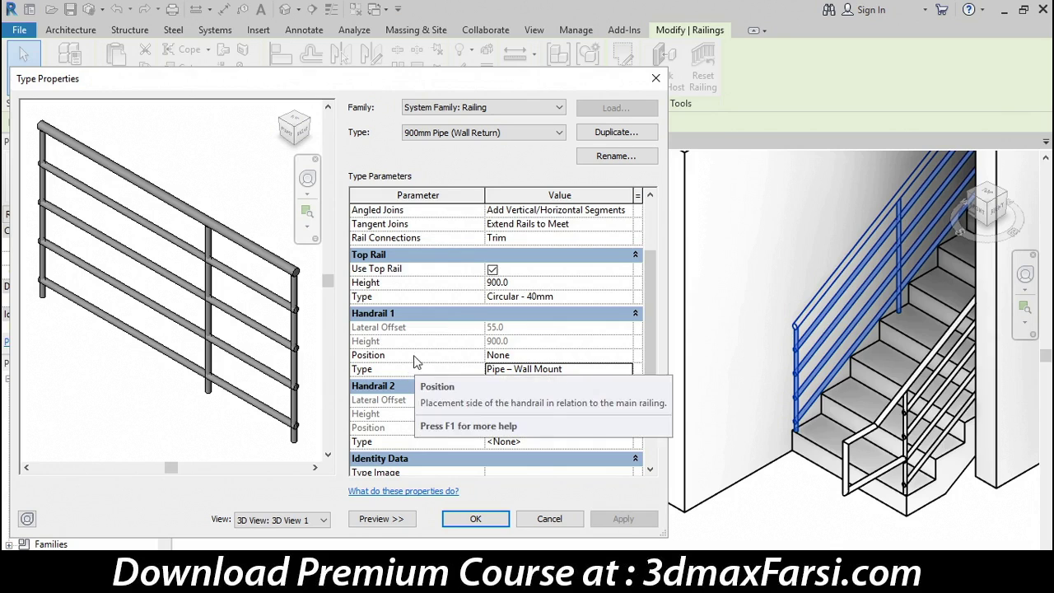
# Set Handrail 1 position to Left, then bring up the Pipe – Wall Mount handrail type properties.
pyautogui.click(494, 355)
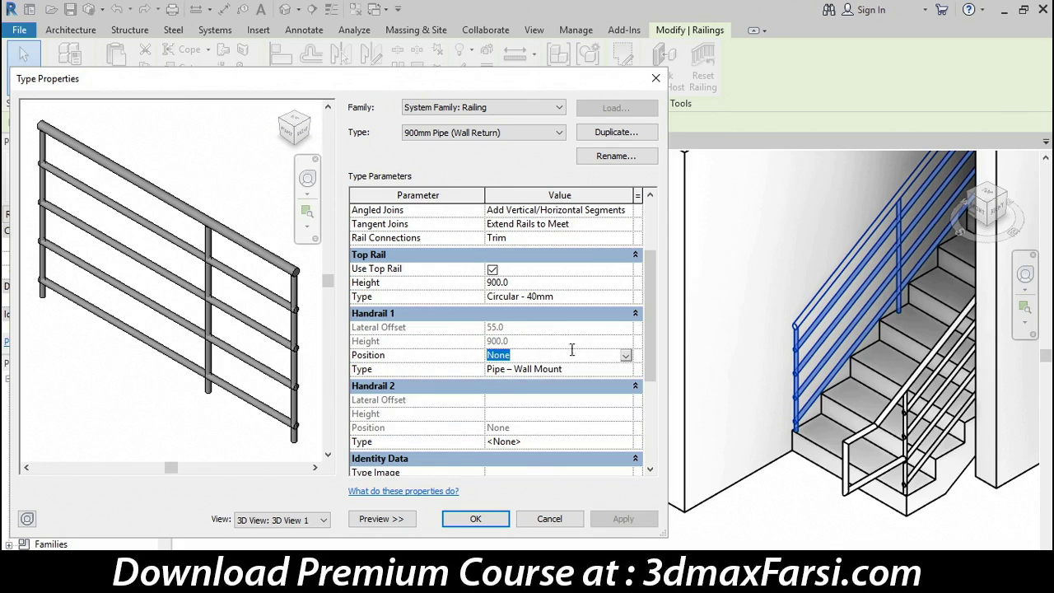
pyautogui.click(625, 356)
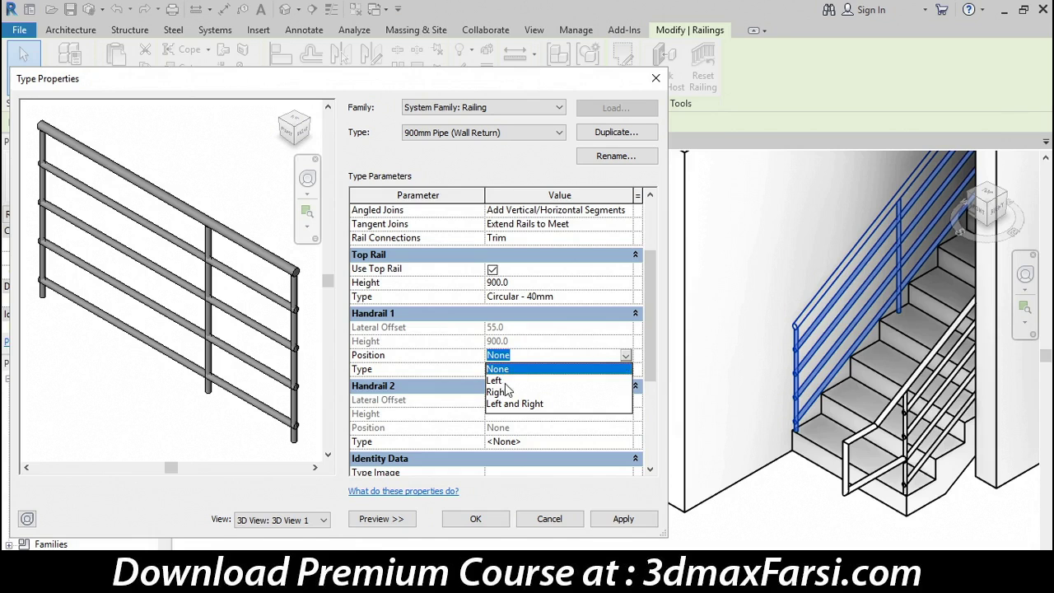
pyautogui.click(499, 380)
pyautogui.click(625, 519)
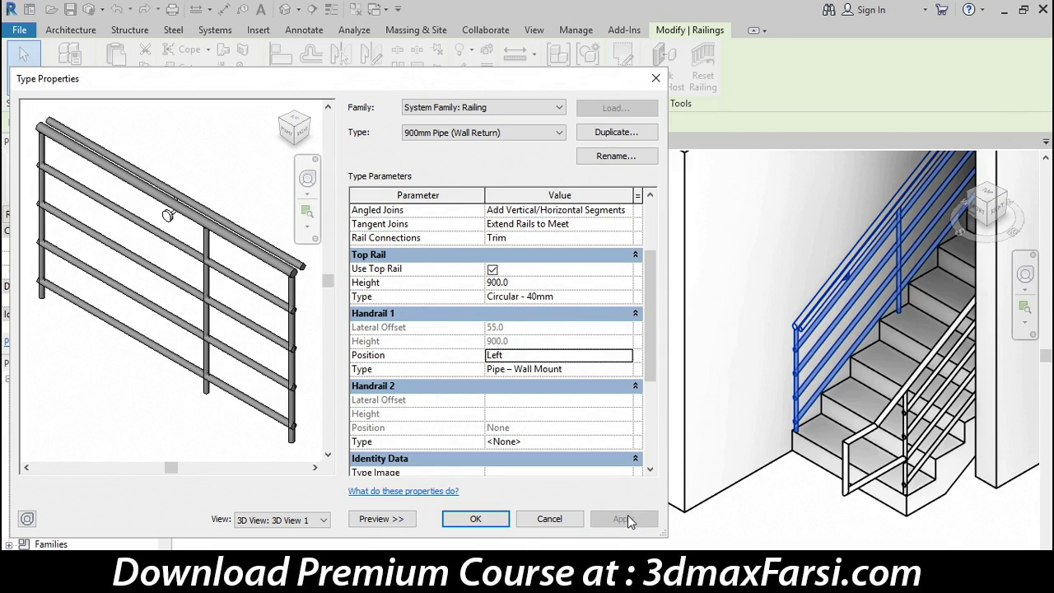
pyautogui.click(511, 371)
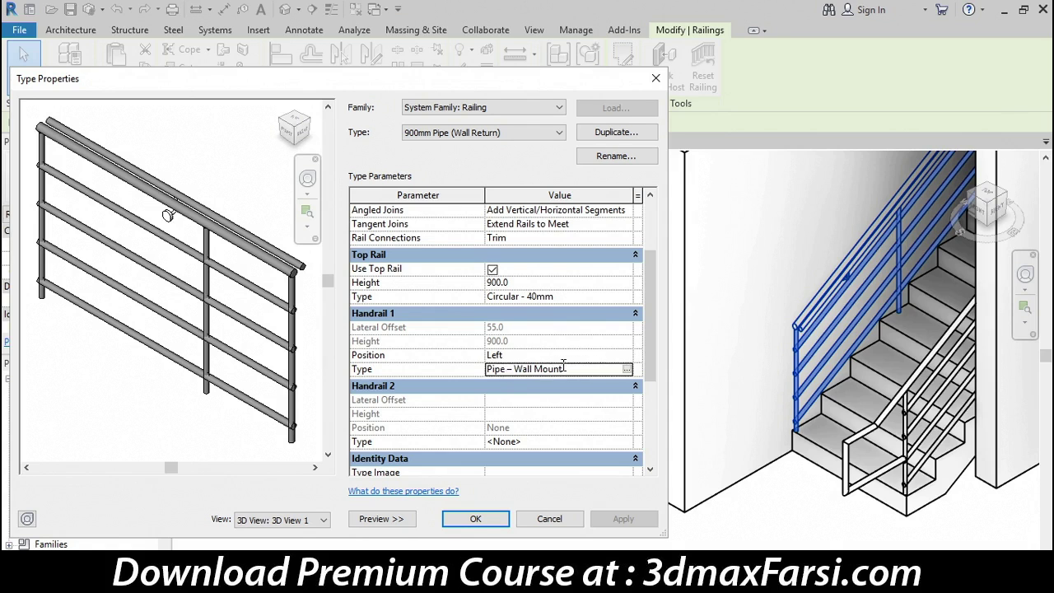
pyautogui.click(626, 370)
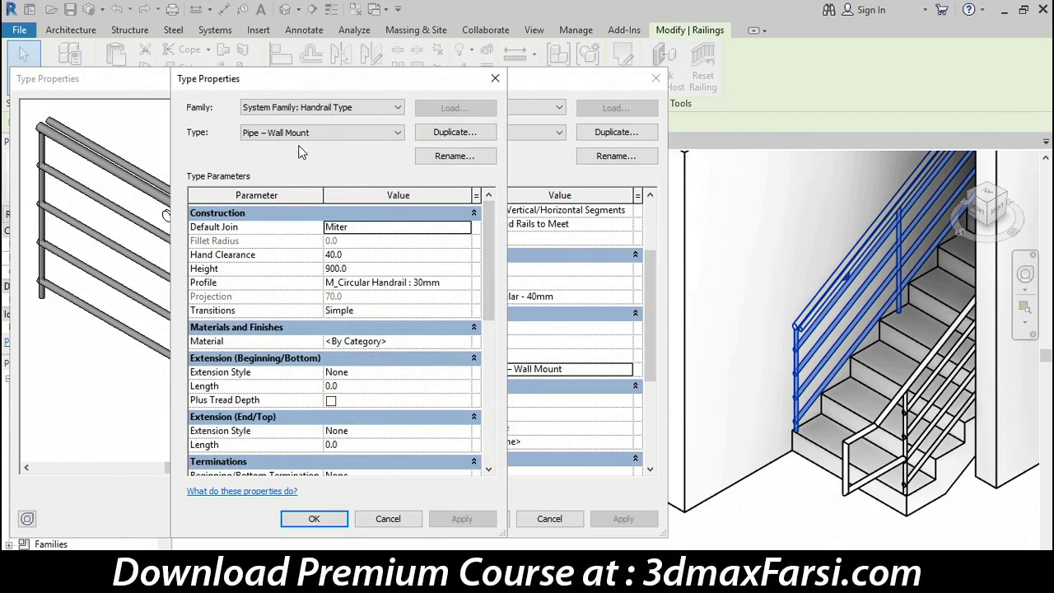
# Give the handrail a Wall-style bottom extension of 300 plus tread depth.
pyautogui.click(368, 385)
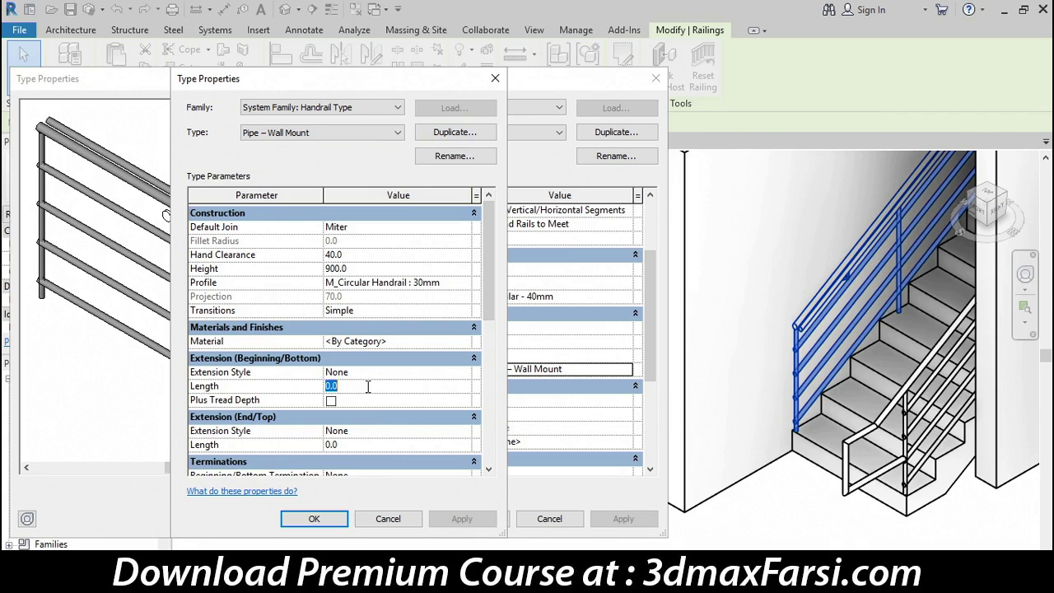
pyautogui.write('300')
pyautogui.press('Return')
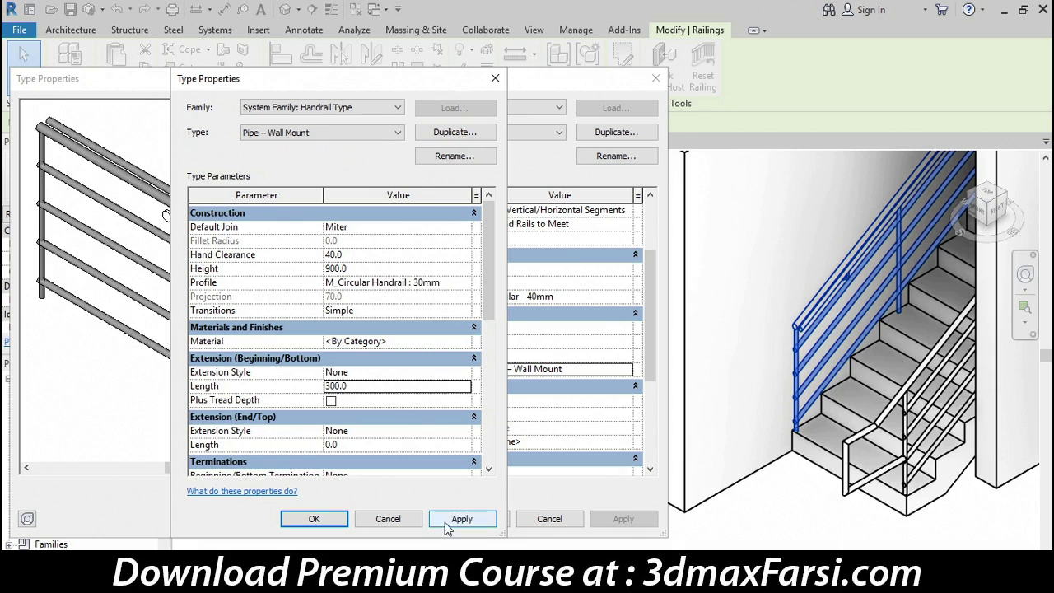
pyautogui.click(445, 520)
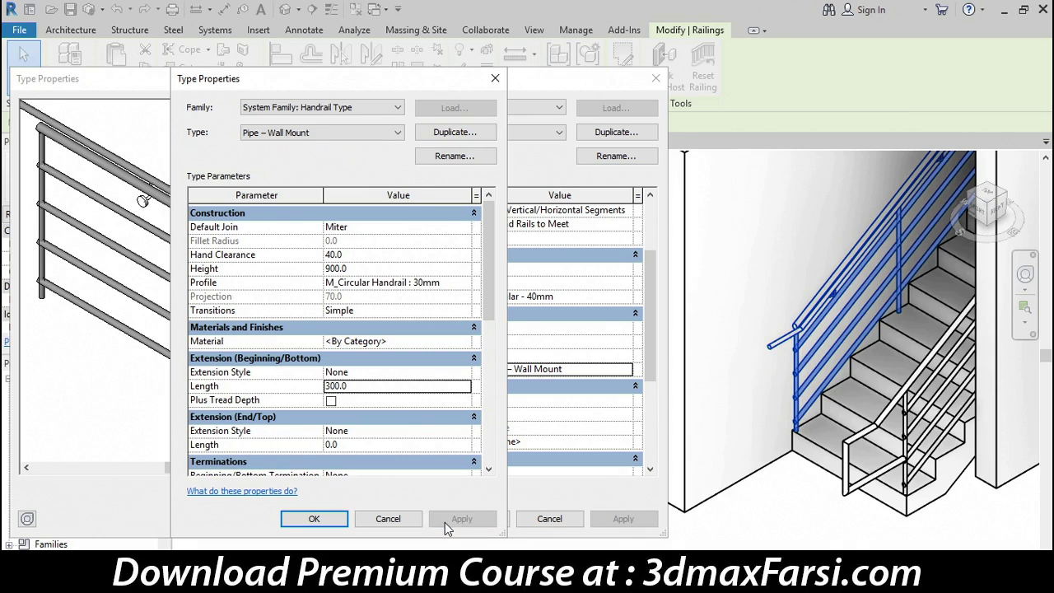
pyautogui.click(330, 400)
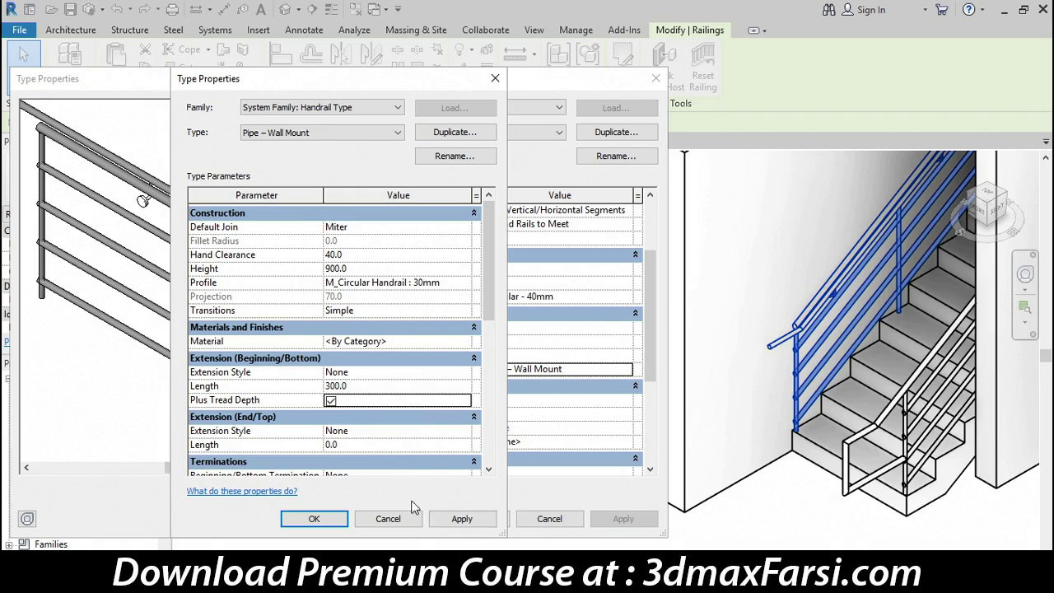
pyautogui.click(438, 516)
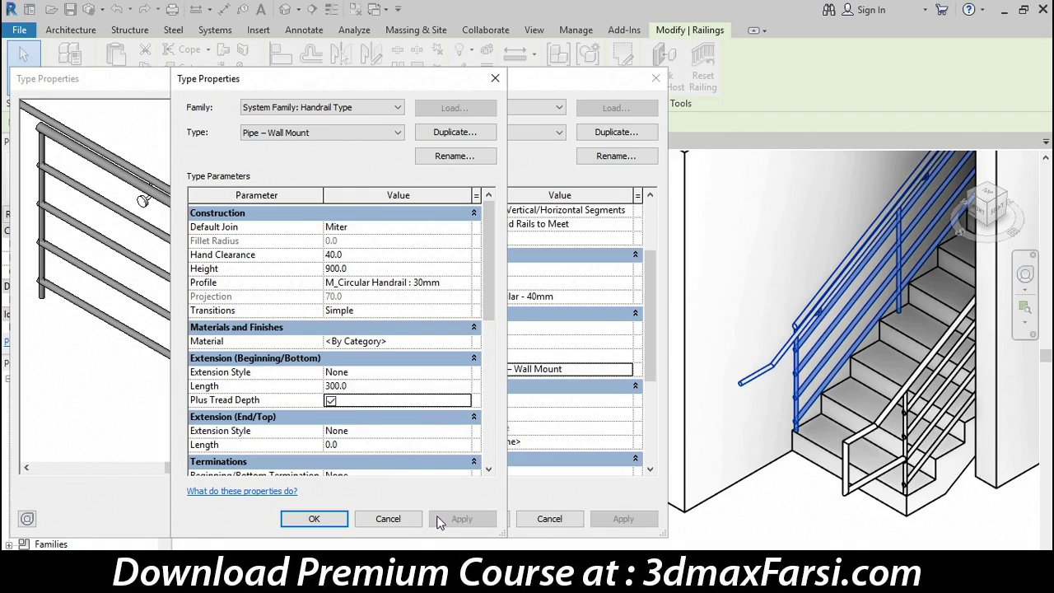
pyautogui.click(463, 372)
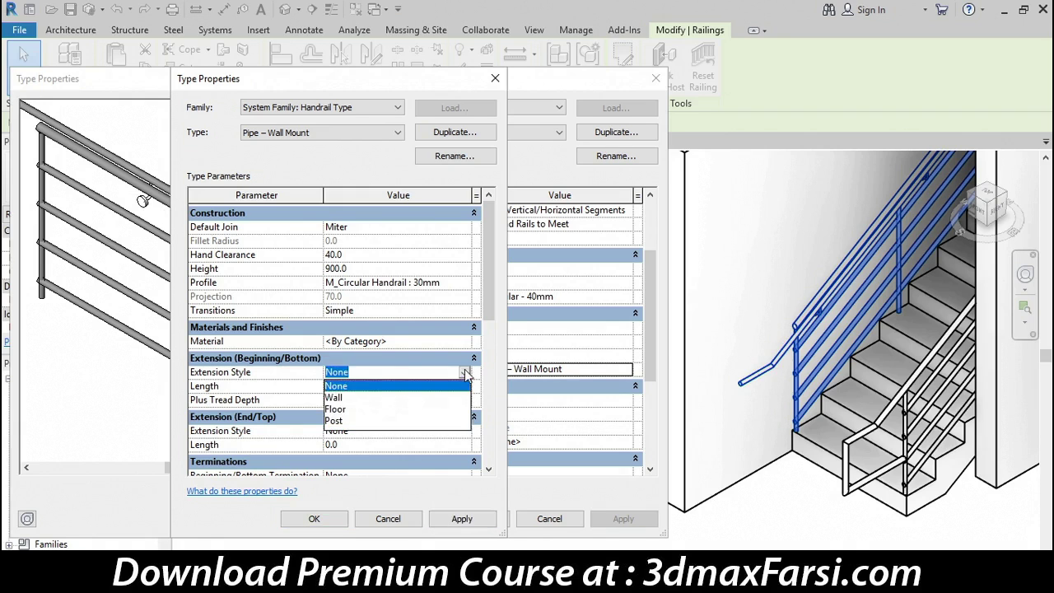
pyautogui.click(350, 396)
pyautogui.click(465, 519)
pyautogui.click(469, 521)
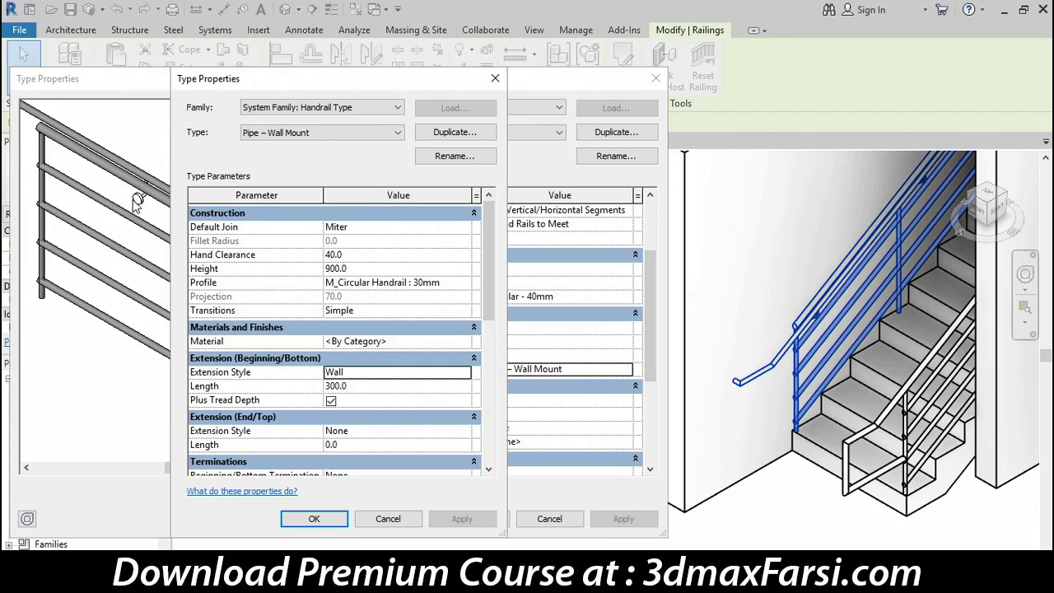
pyautogui.moveTo(367, 81)
pyautogui.mouseDown()
pyautogui.moveTo(520, 86)
pyautogui.moveTo(415, 85)
pyautogui.mouseUp()
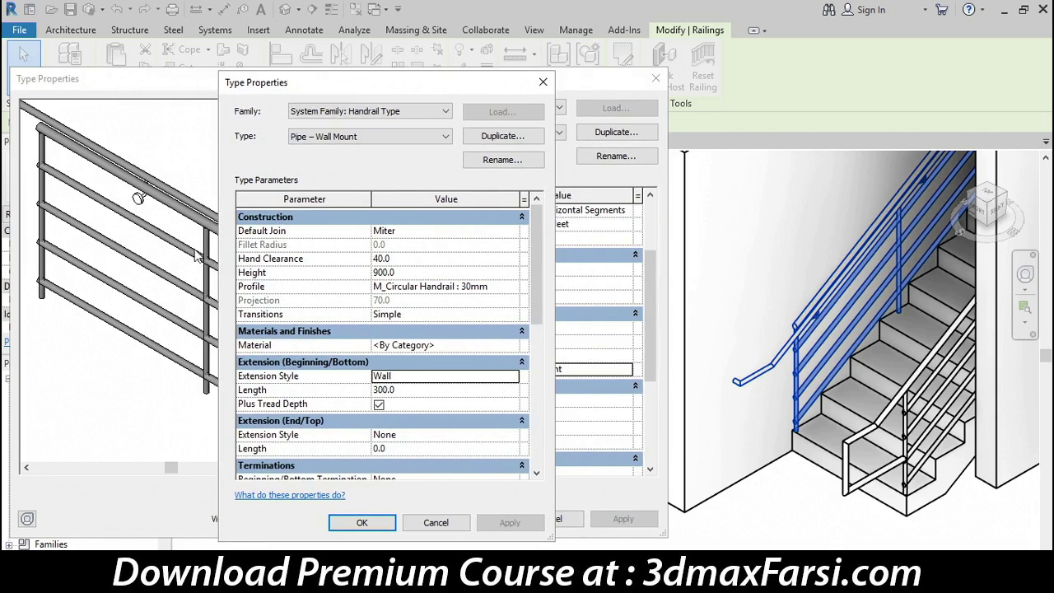
# Set the handrail Supports layout to Align With Posts and accept both type dialogs.
pyautogui.moveTo(534, 301); pyautogui.dragTo(543, 389)
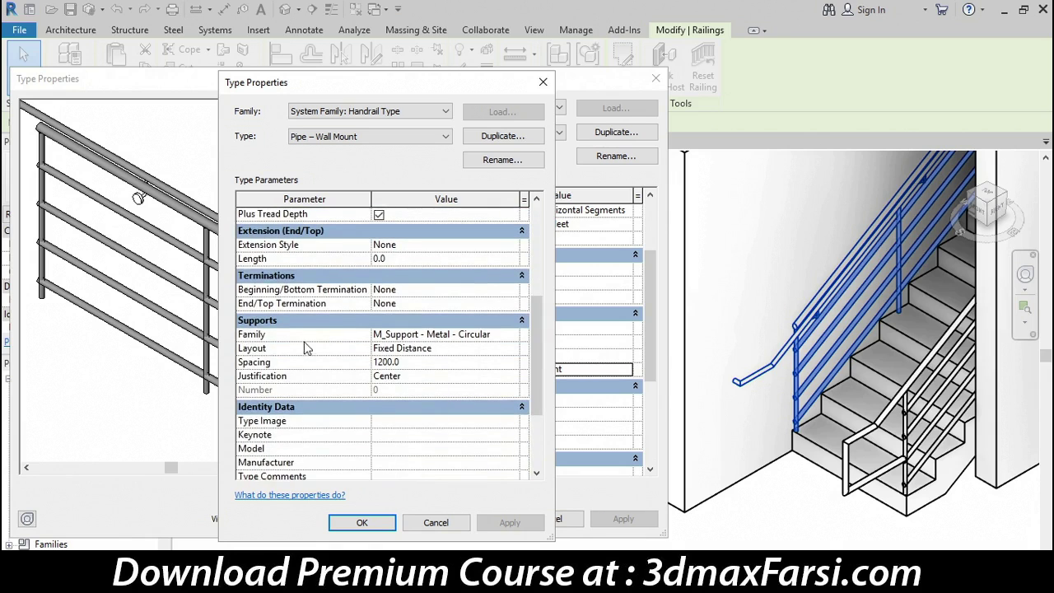
pyautogui.click(444, 348)
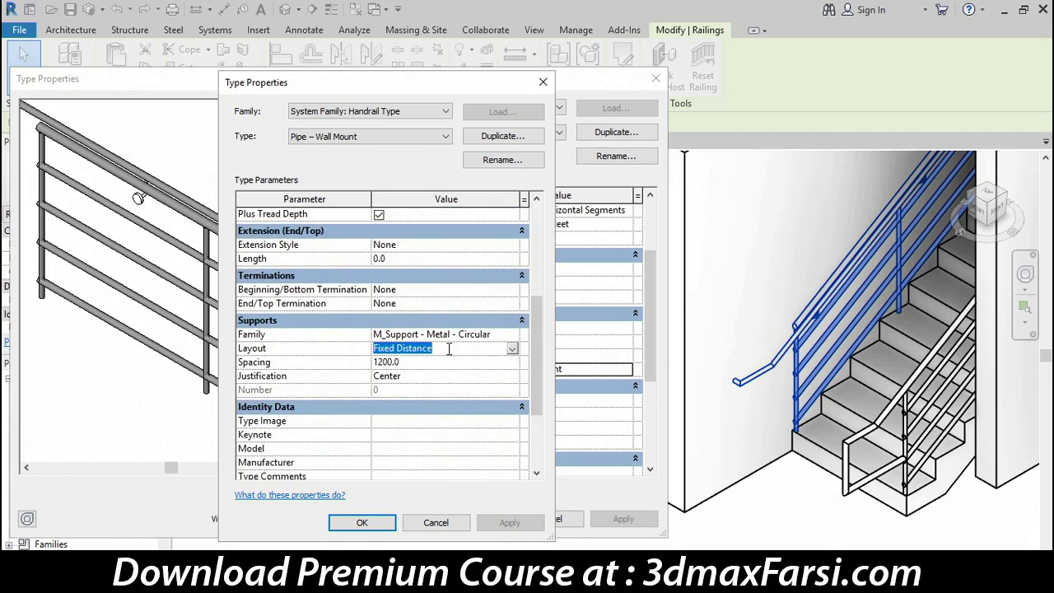
pyautogui.click(512, 349)
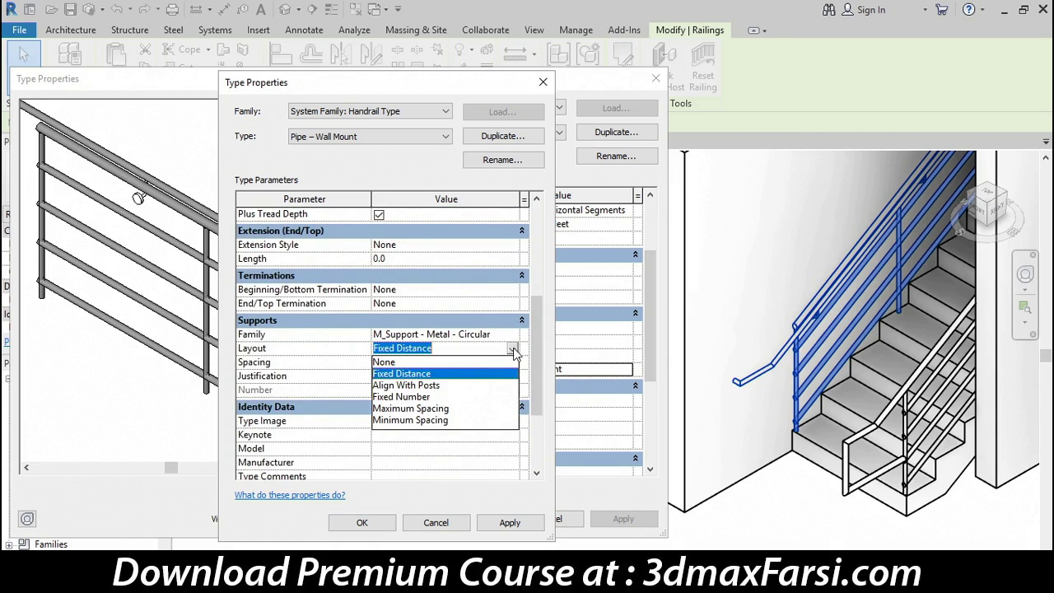
pyautogui.click(399, 385)
pyautogui.click(509, 527)
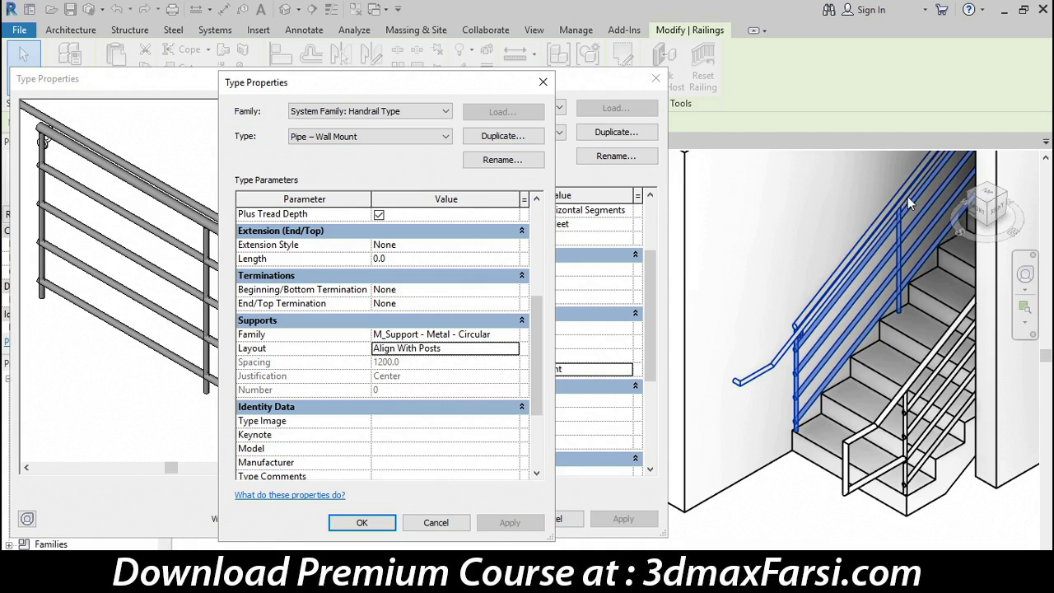
pyautogui.click(362, 522)
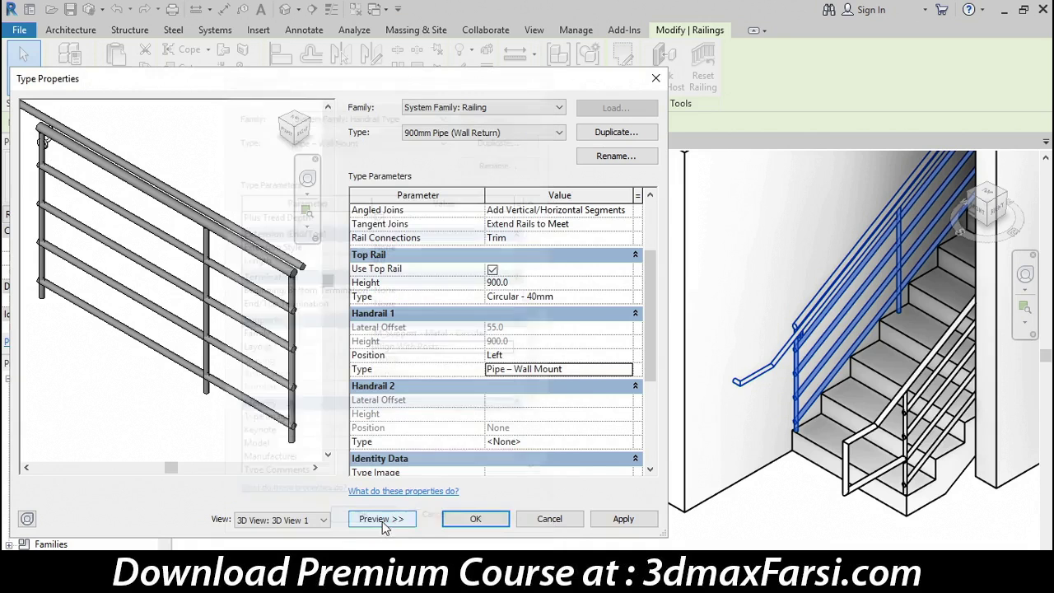
pyautogui.click(474, 522)
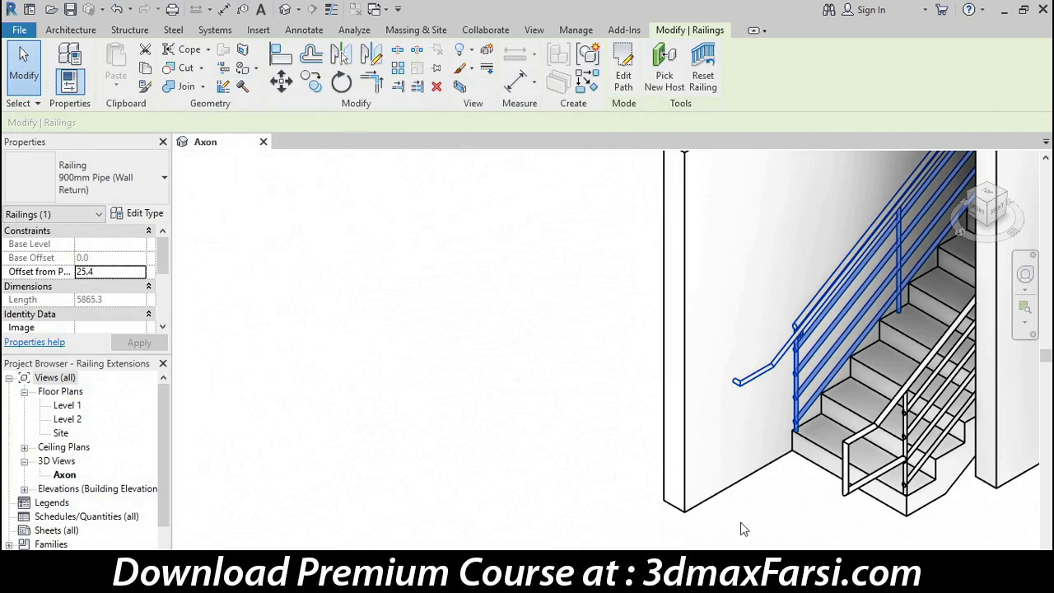
# Deselect the railing to show the wall-mount handrail returning into the wall.
pyautogui.click(762, 518)
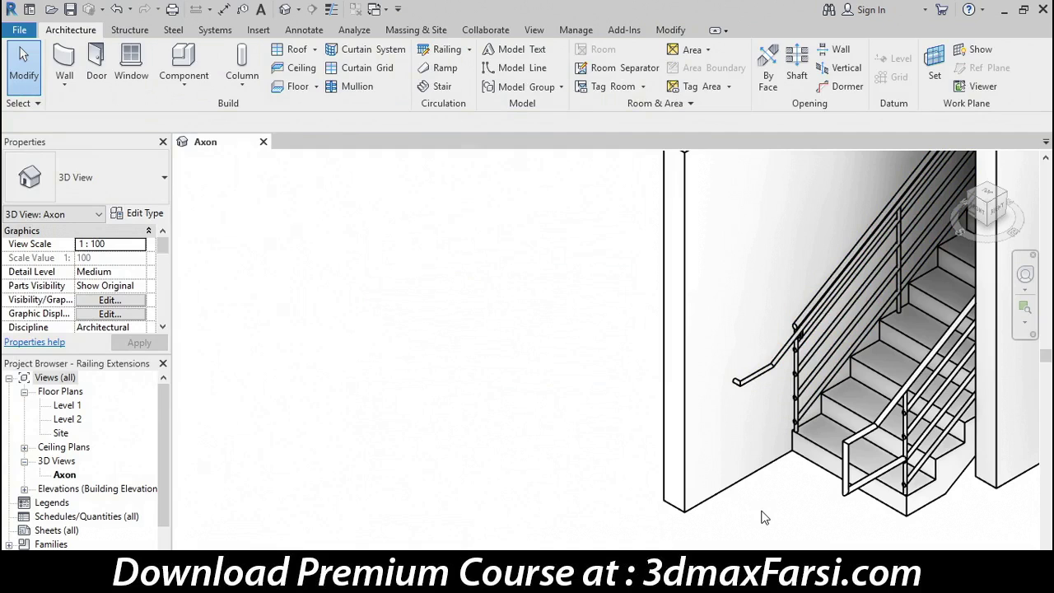